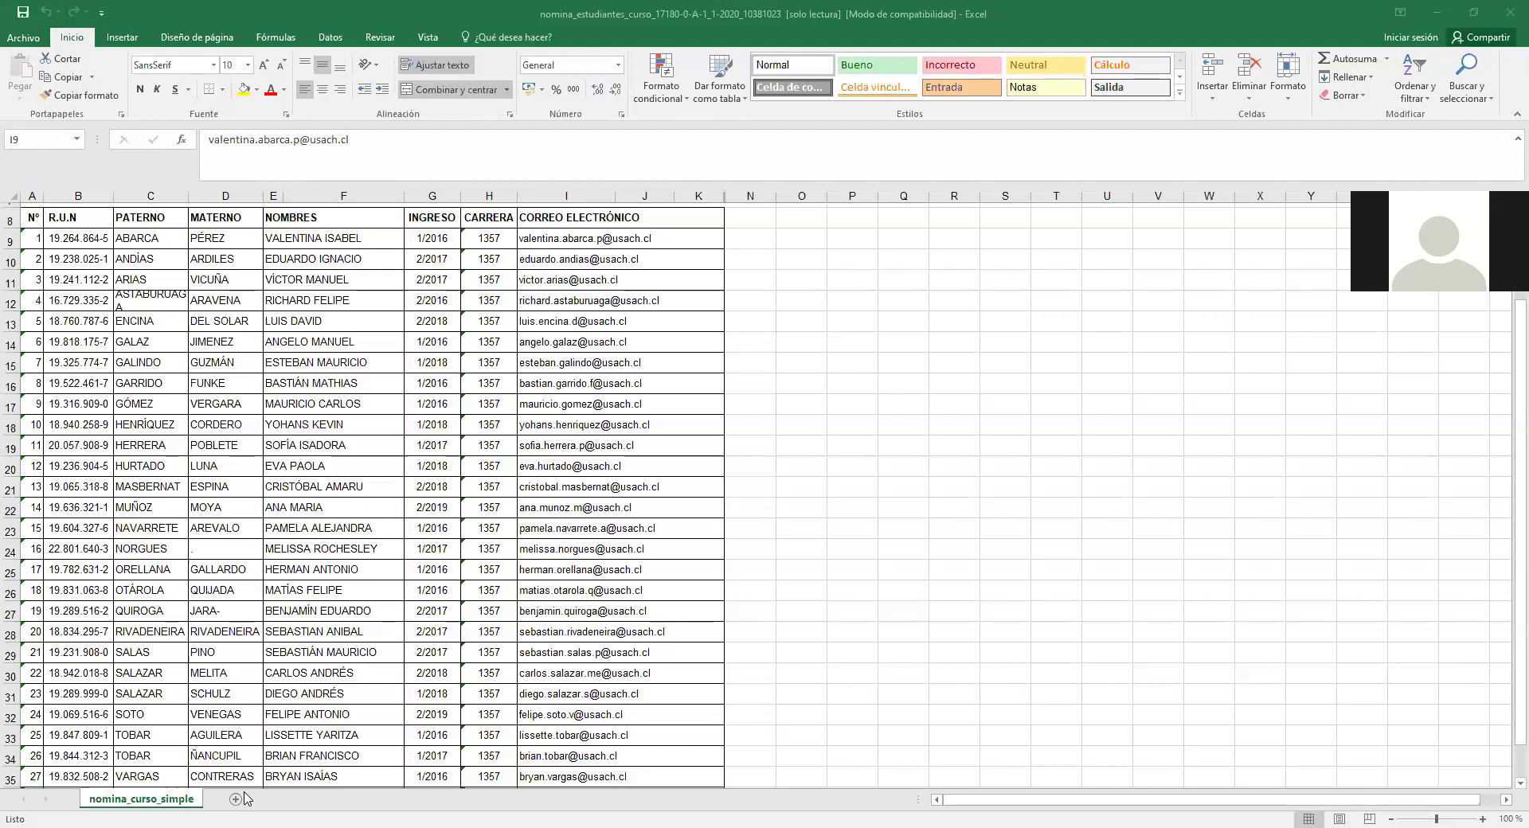
Add a new worksheet and draw an outside border around cells G7:G20.
left_click(238, 799)
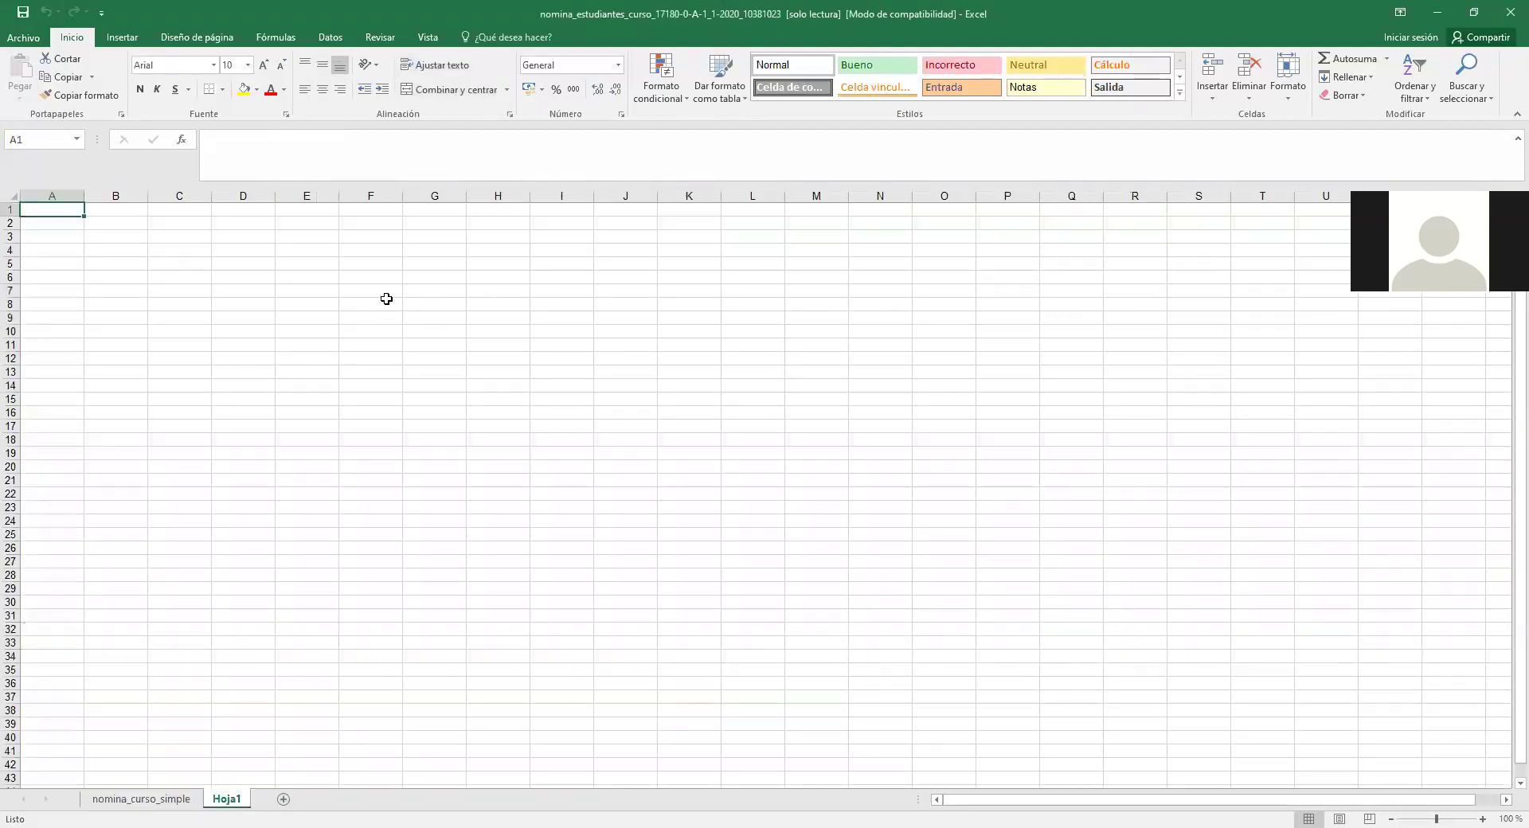
left_click_drag(417, 292, 411, 466)
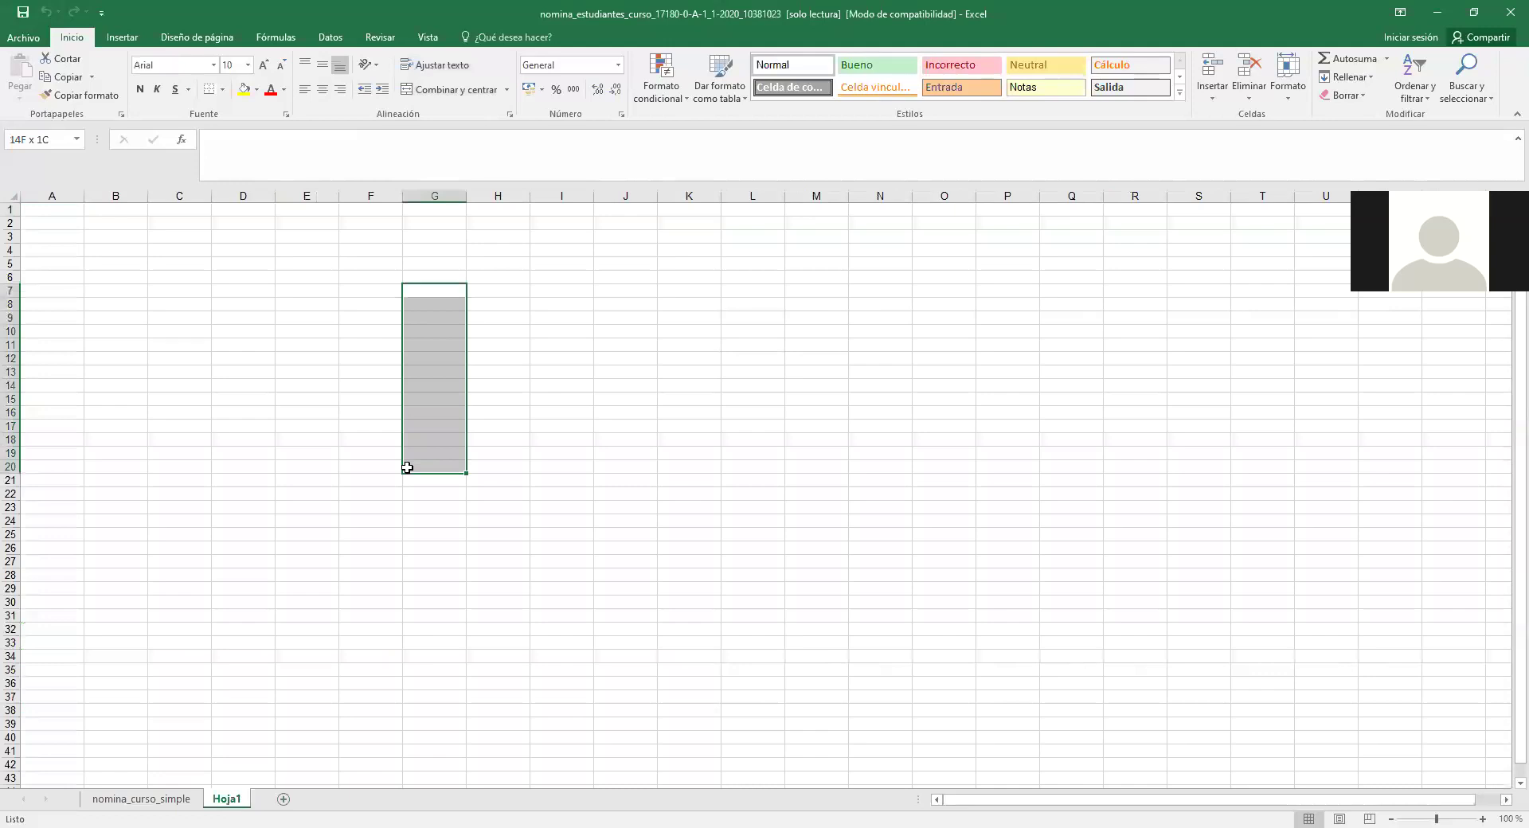
left_click(222, 93)
left_click(222, 263)
left_click(498, 236)
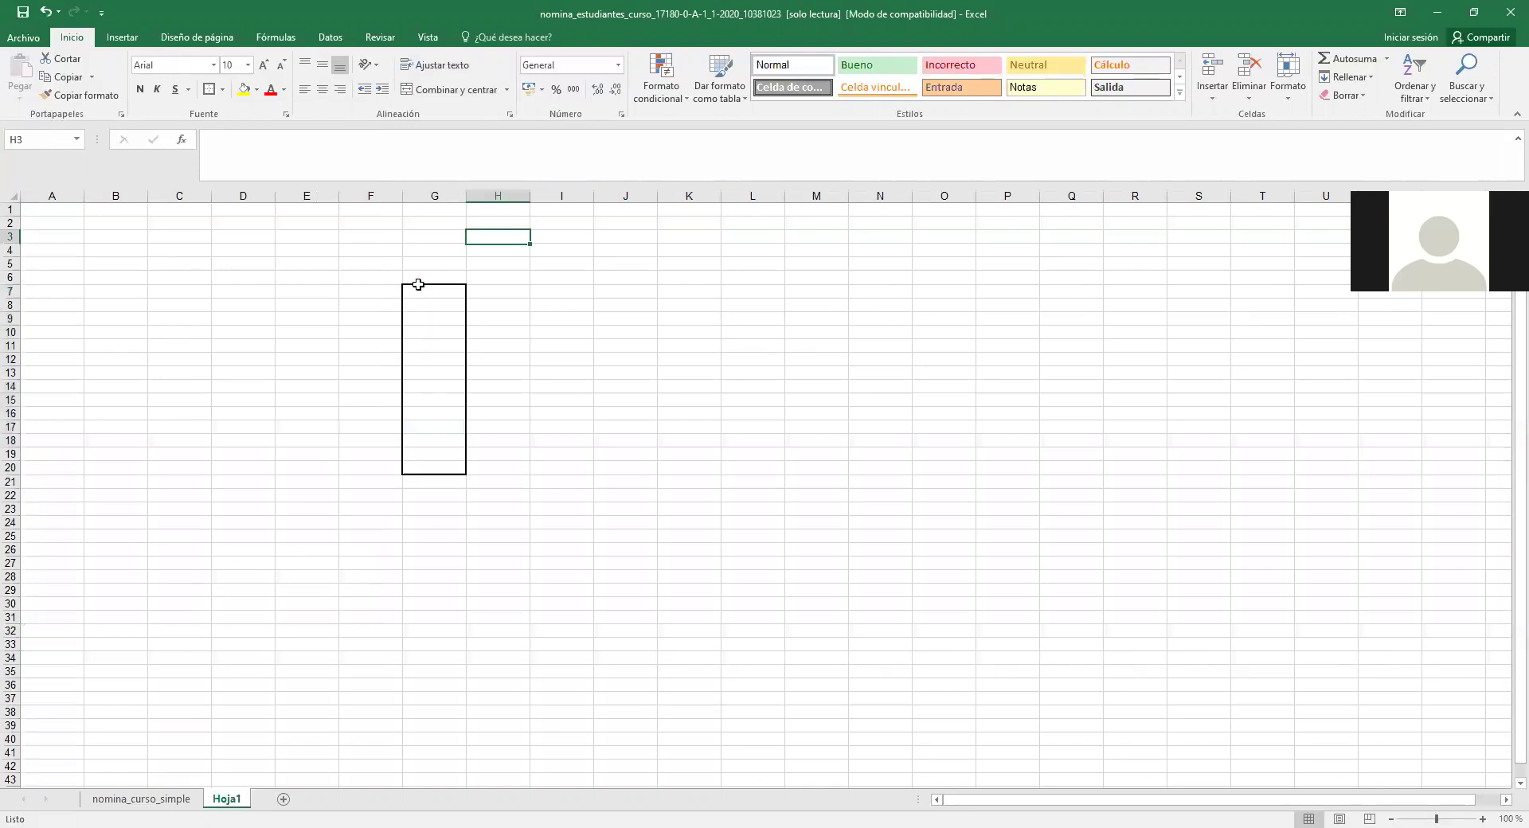
Label the bordered column by entering "calle 1" in cell G6.
left_click(419, 280)
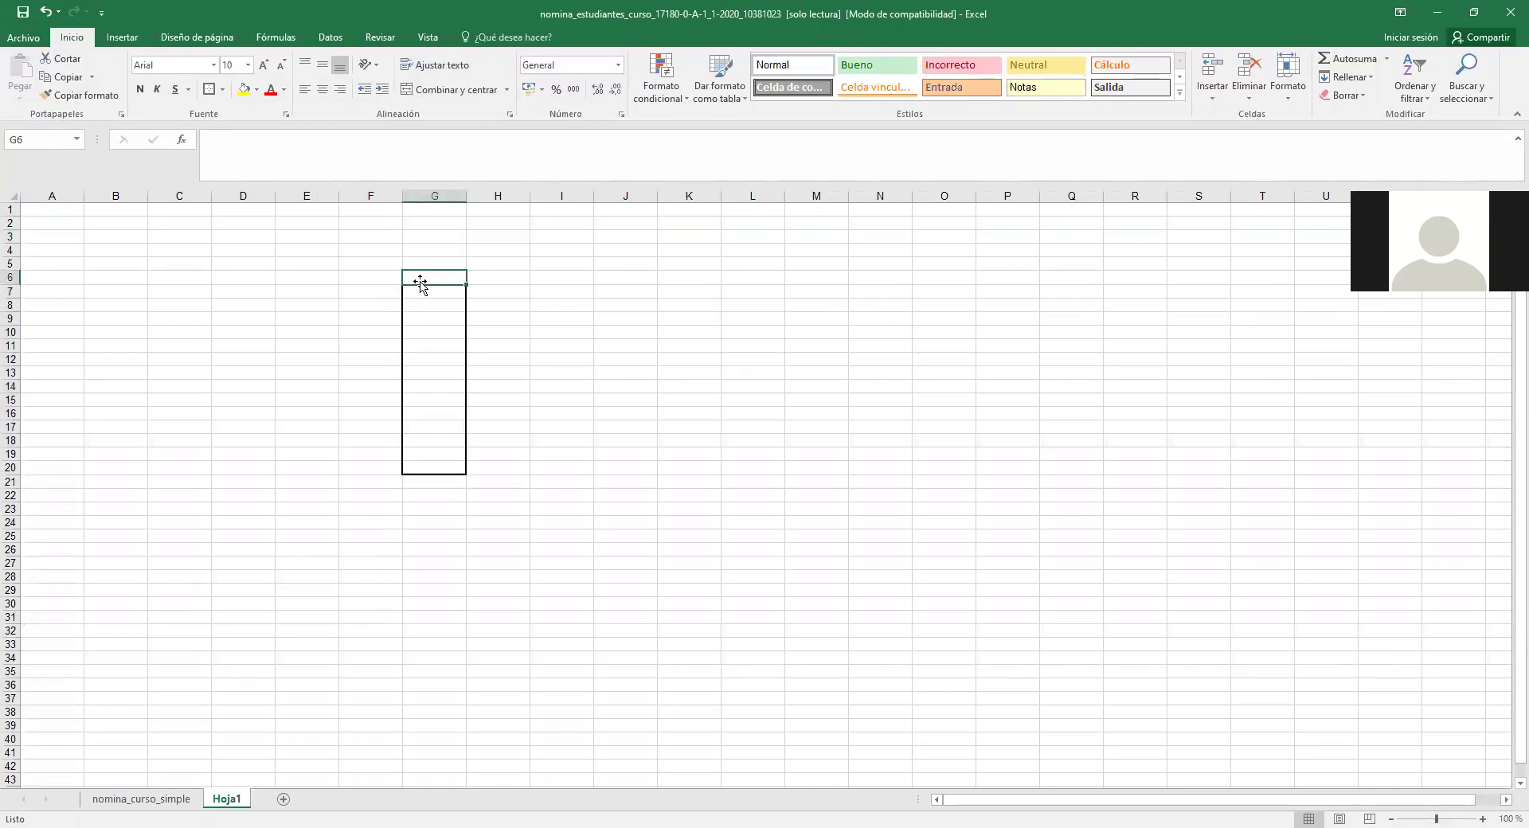
type("cal")
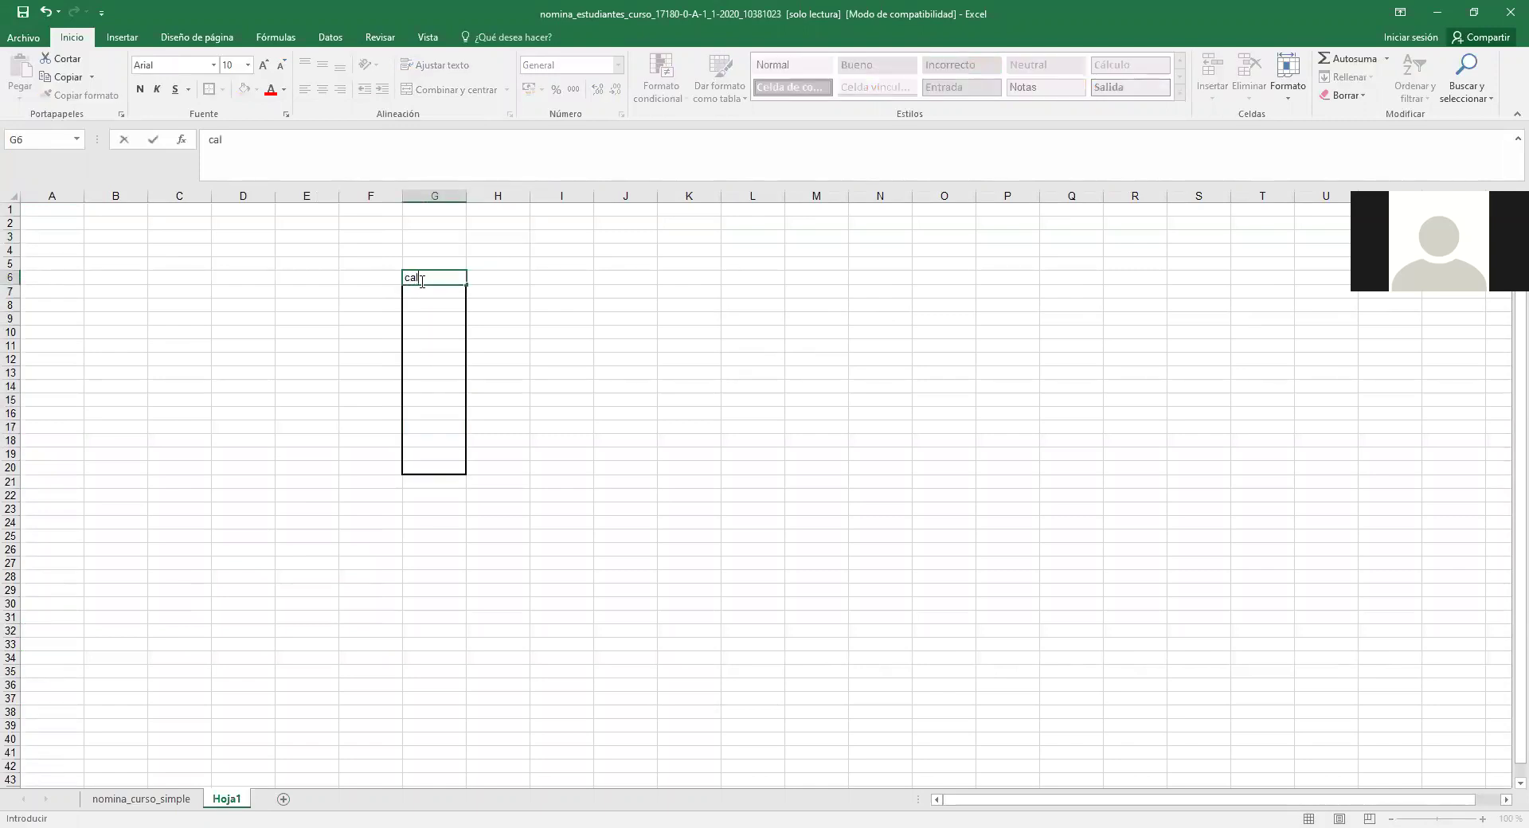
type("le 1")
key("Return")
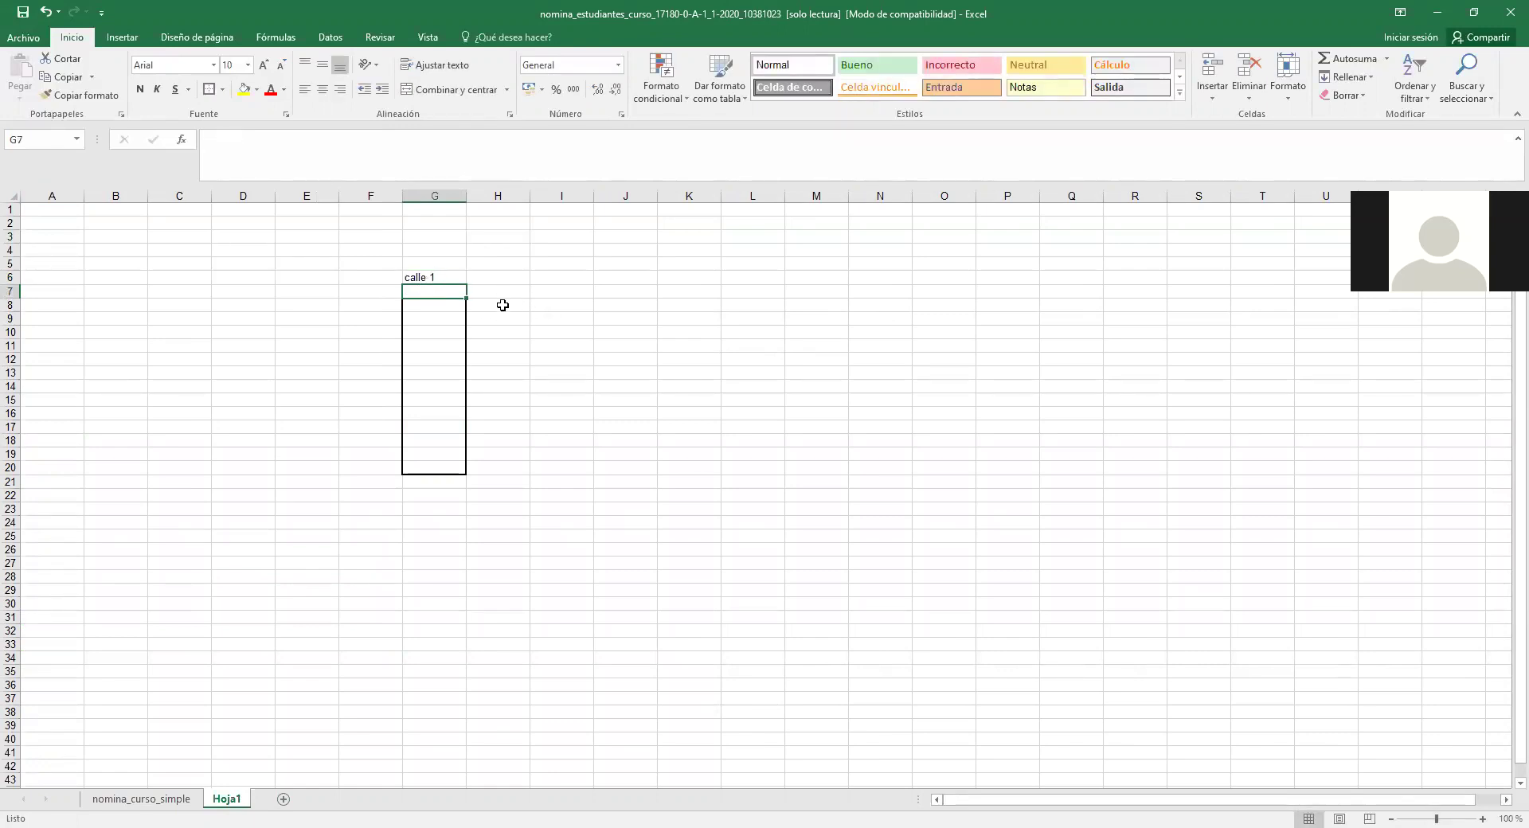
Enter the label "zanja 1" in cell H8, beside the bordered column.
left_click(503, 305)
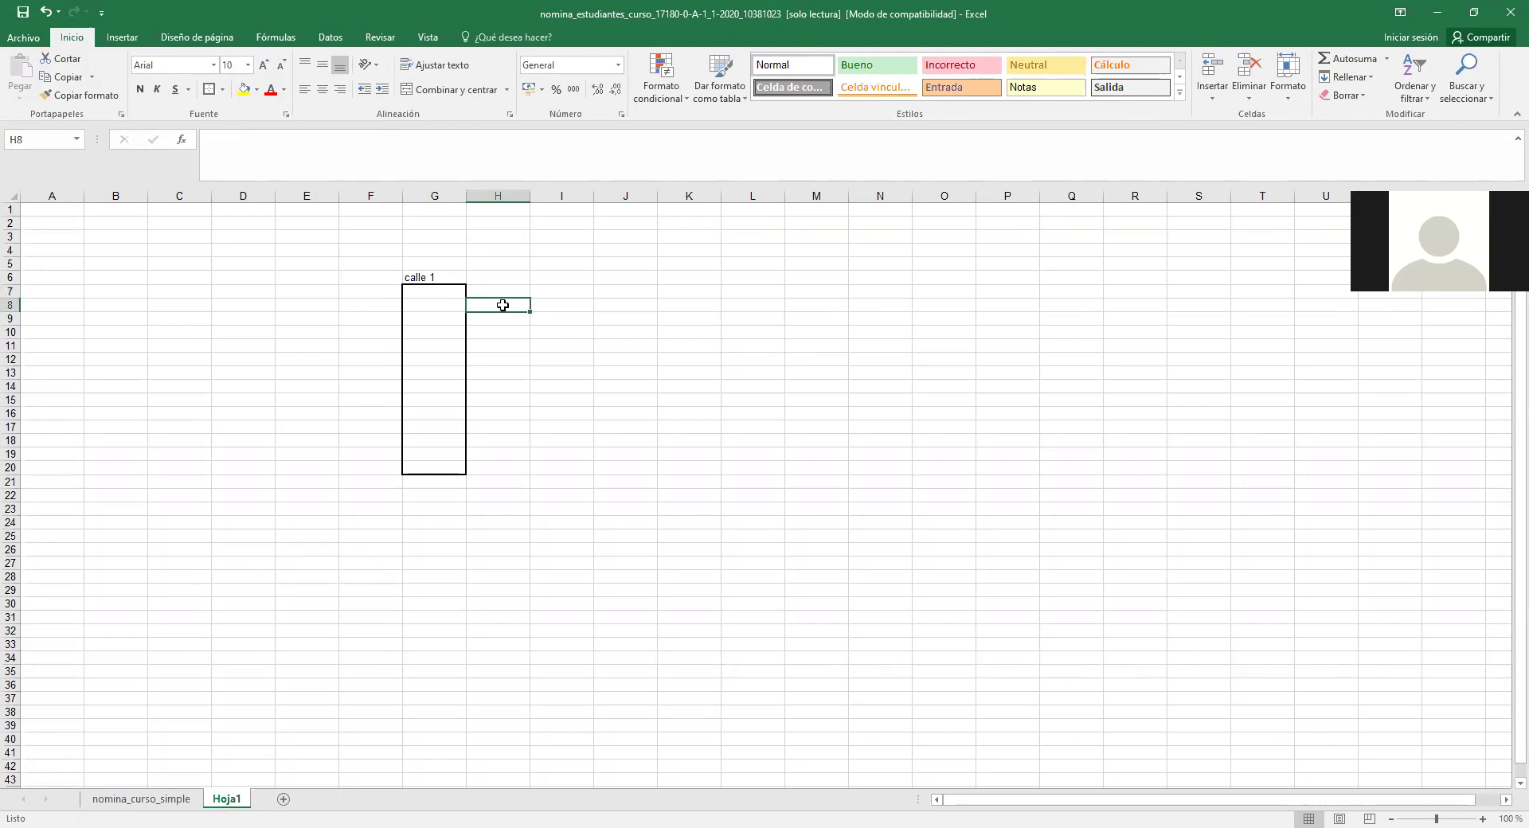
type("zanaja 1")
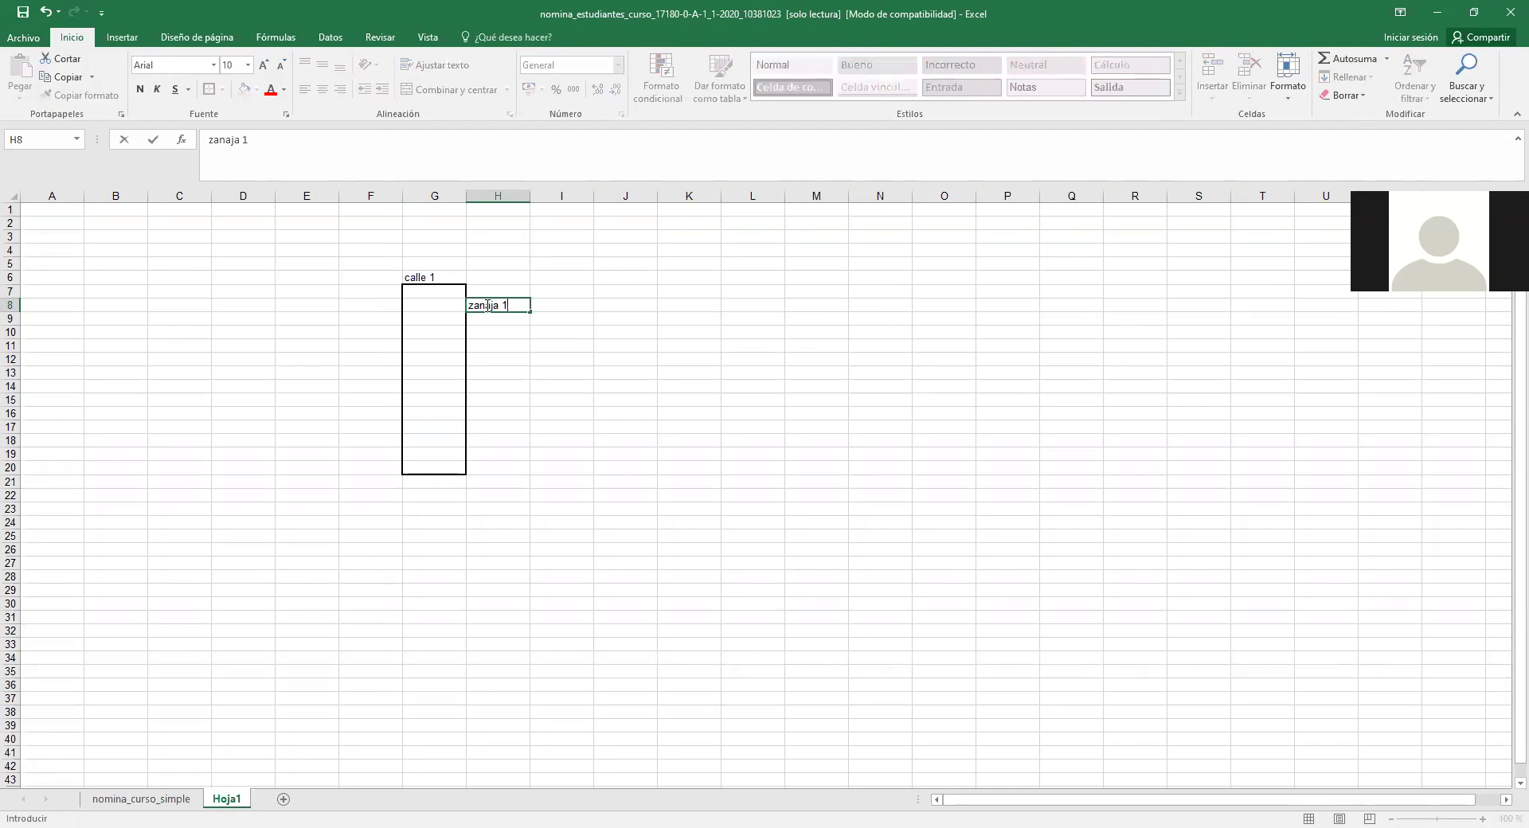
left_click(488, 305)
key("BackSpace")
left_click(573, 313)
Copy the "zanja 1" label from H8 into cells H10 and H13.
left_click(499, 302)
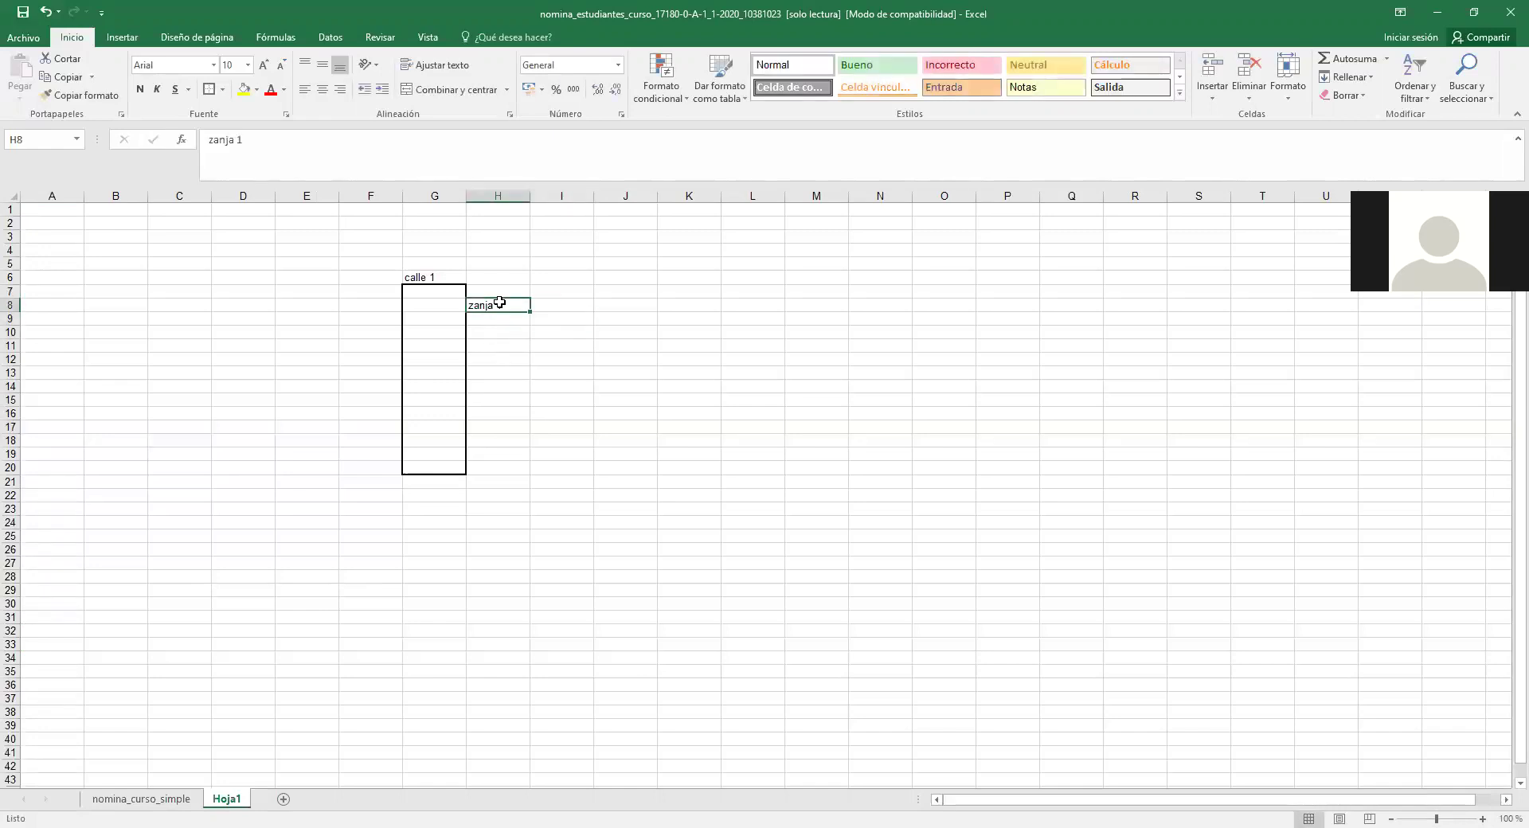
key("ctrl+c")
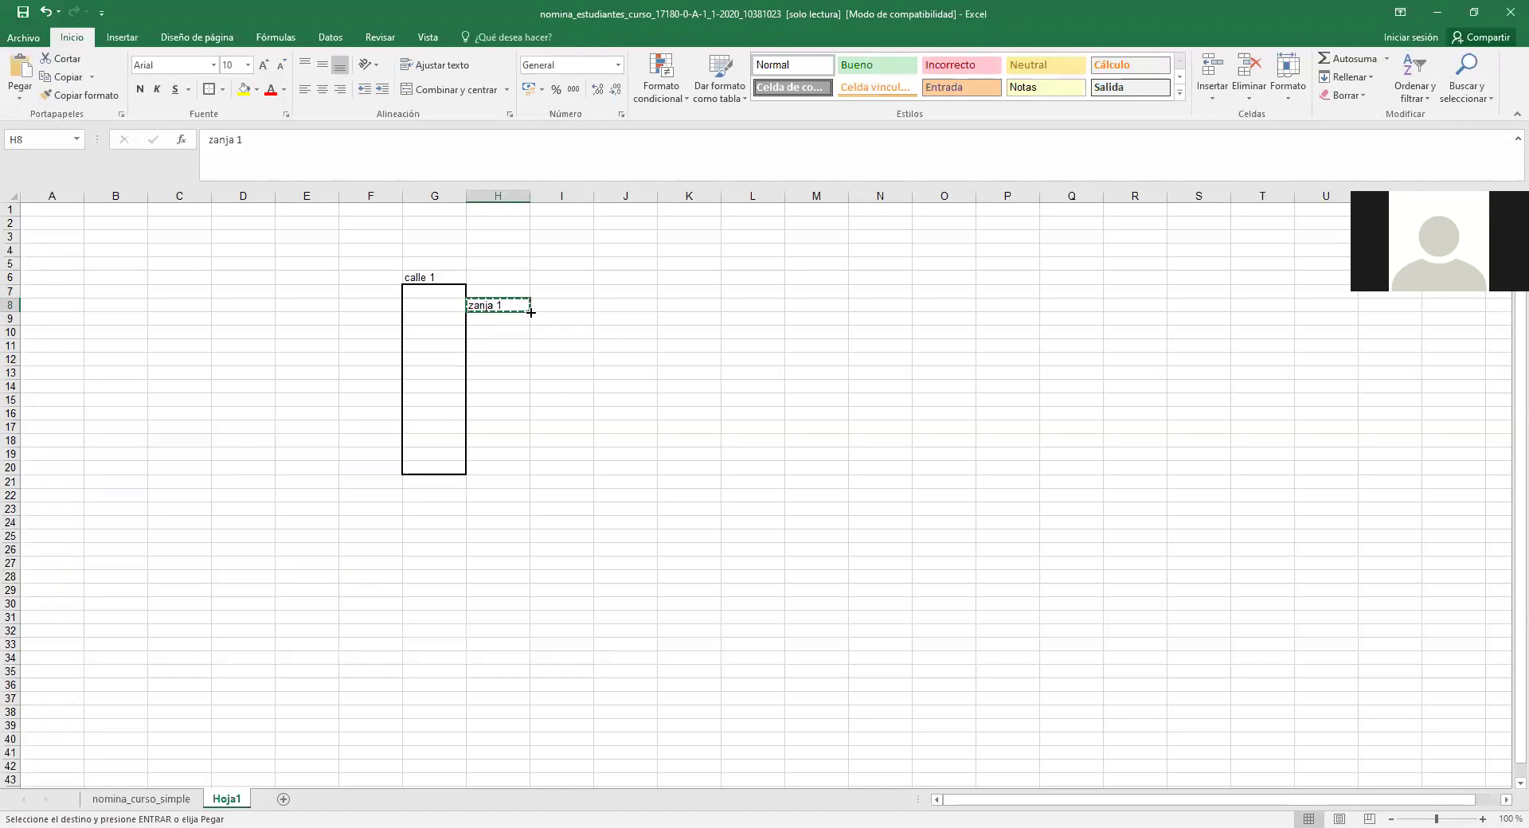
left_click(506, 331)
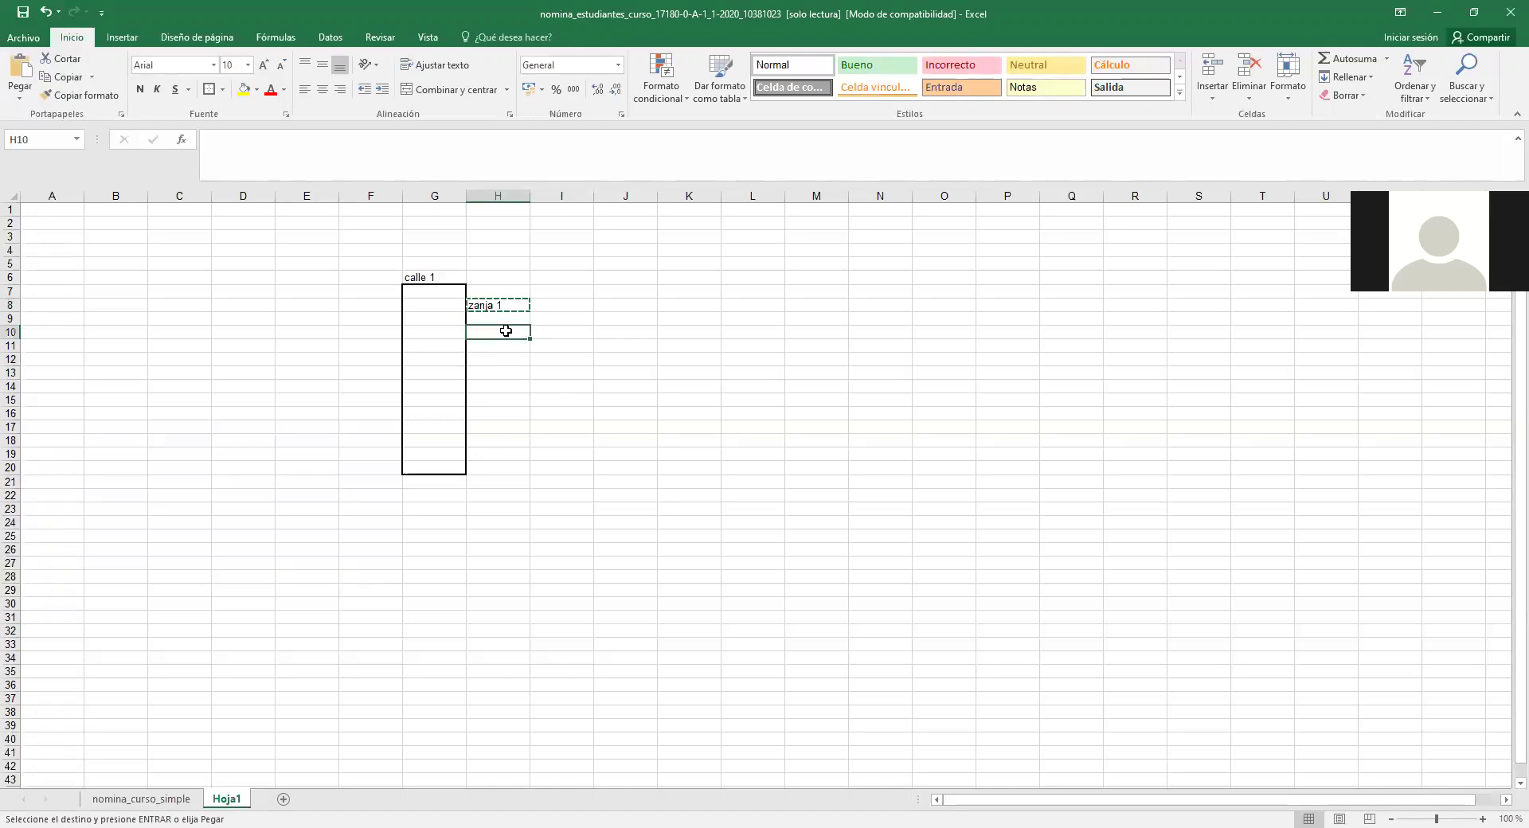
key("ctrl+v")
left_click(495, 372)
key("ctrl+v")
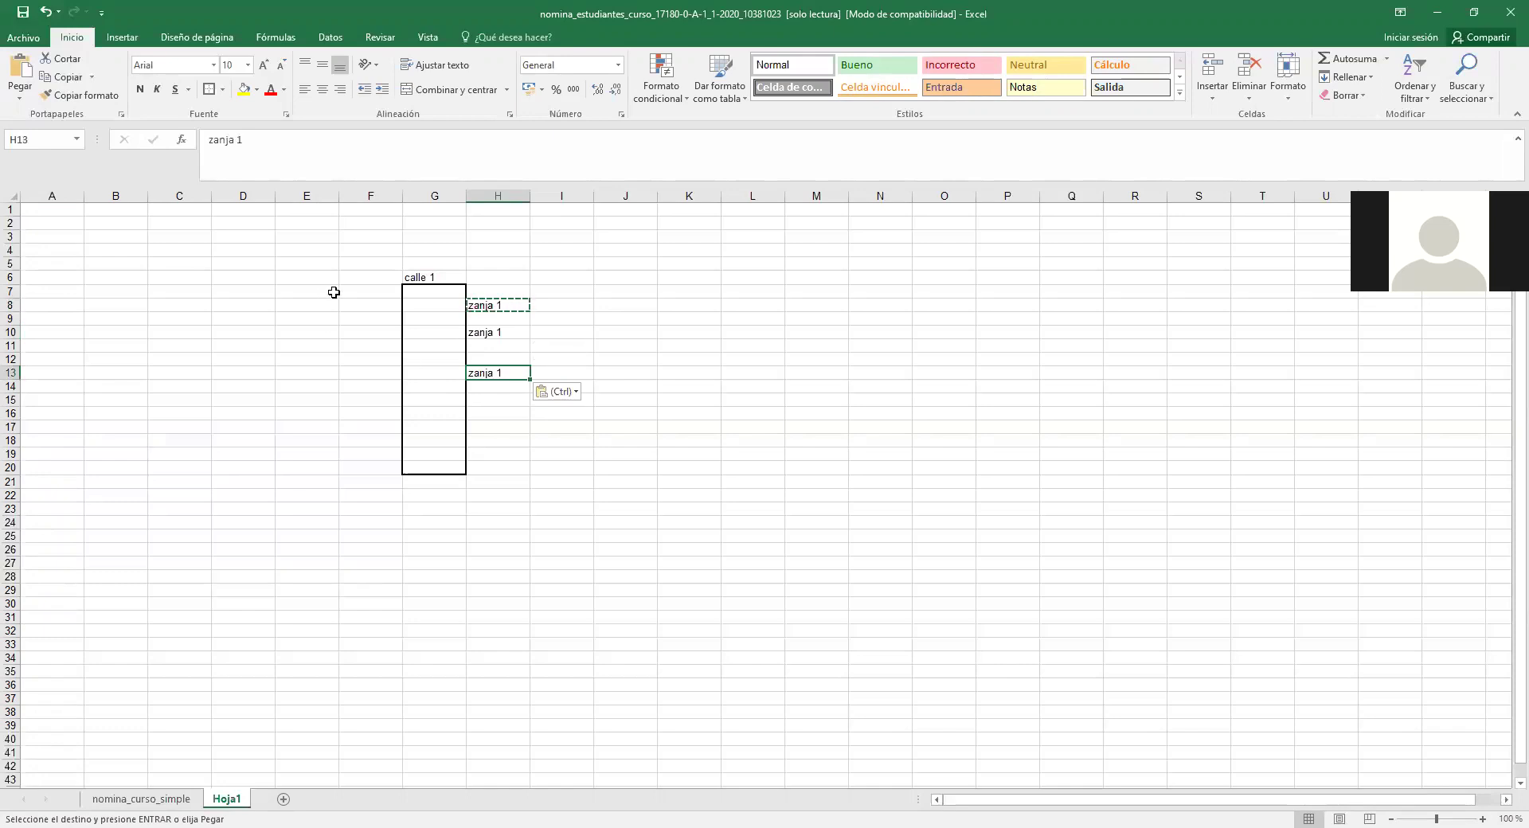
Paste the copied "zanja 1" label into cells F8, F10 and F12.
left_click(381, 303)
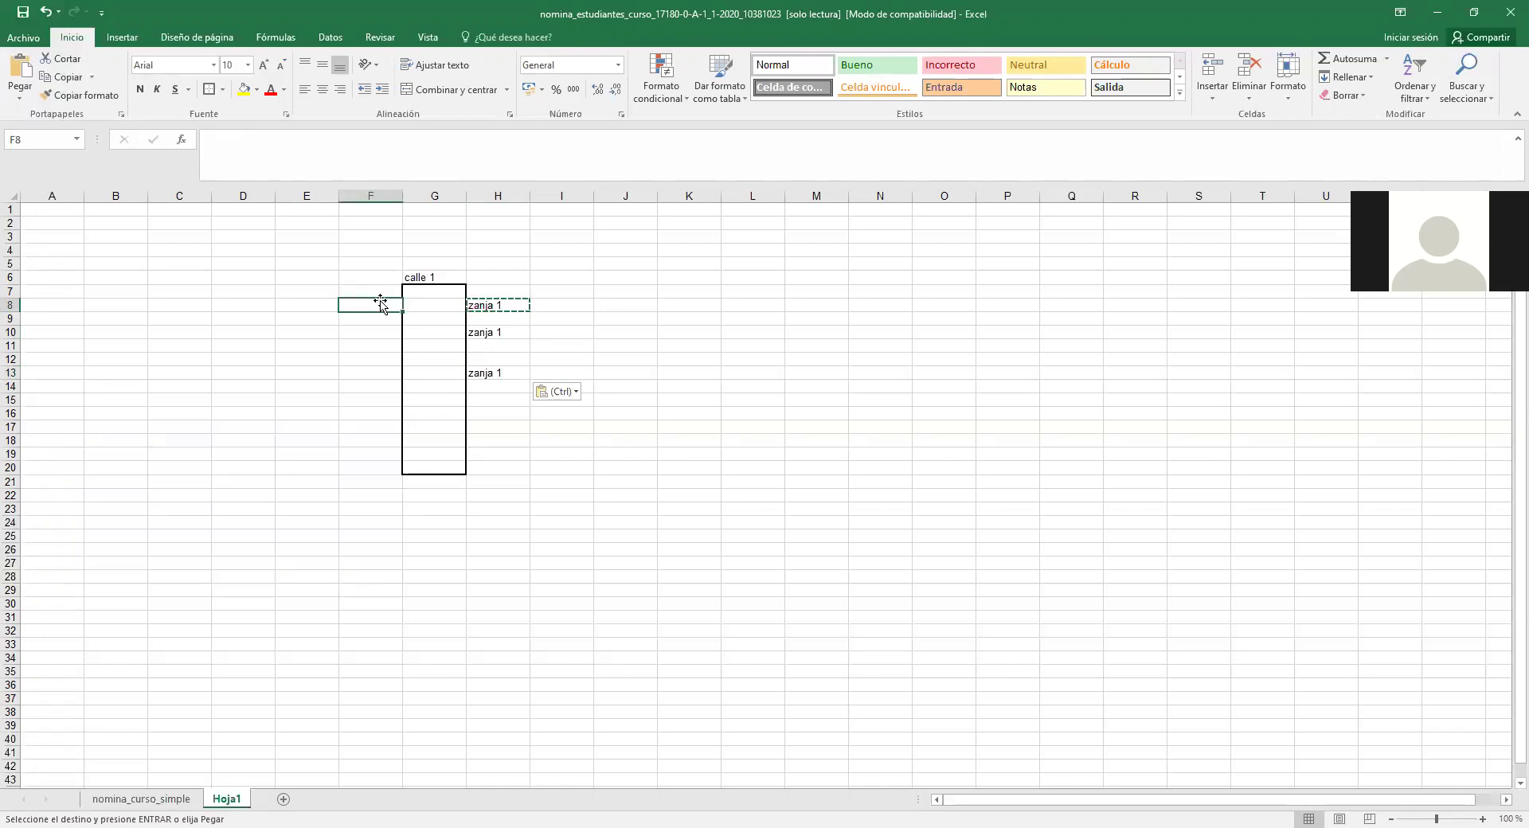
key("ctrl+v")
left_click(373, 331)
key("ctrl+v")
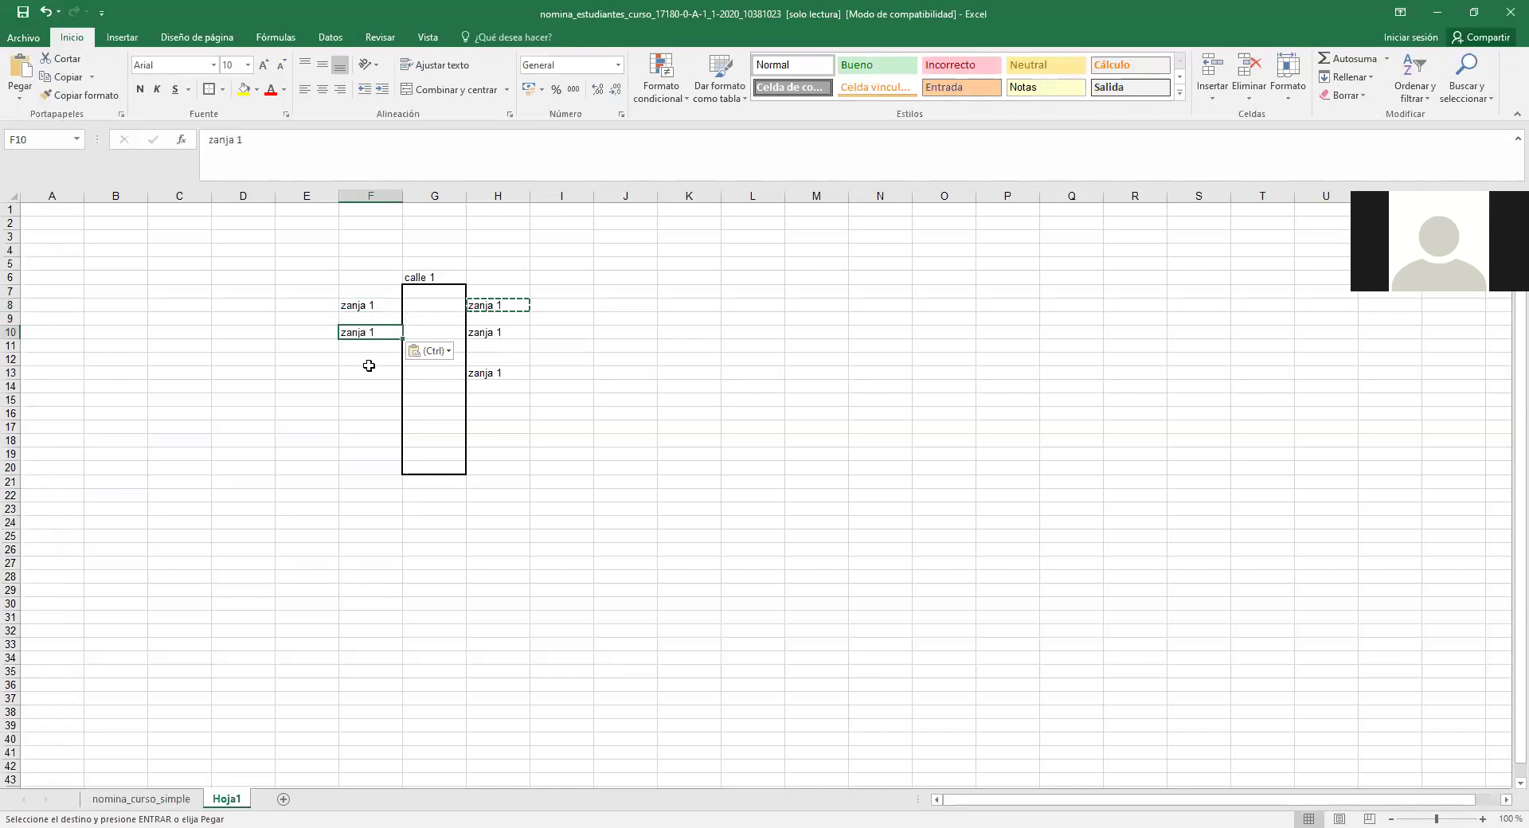
left_click(369, 361)
key("ctrl+v")
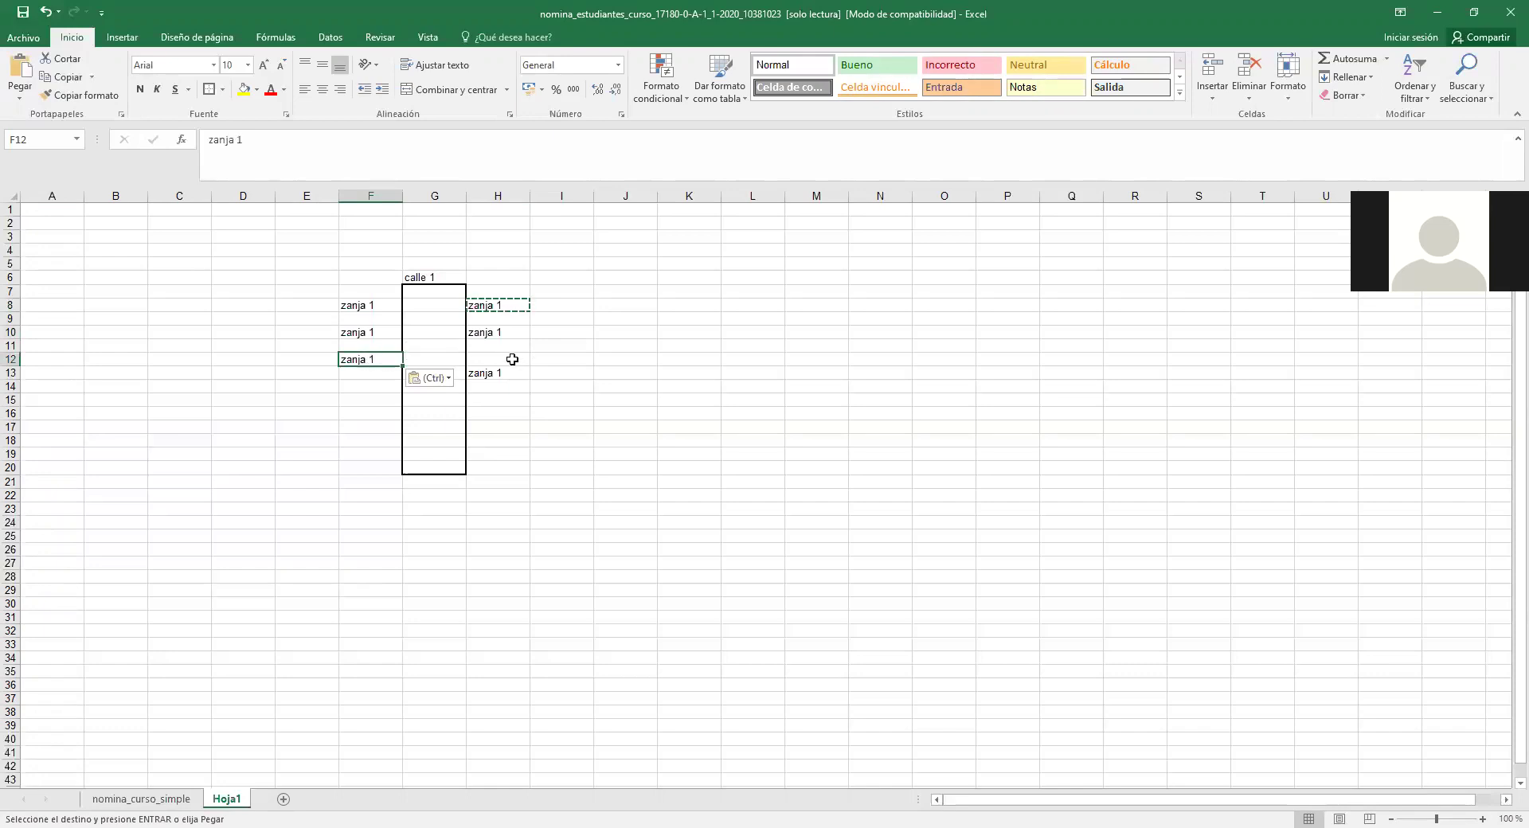
Paste the "zanja 1" label into cell H12 and delete the one in H13.
left_click(487, 361)
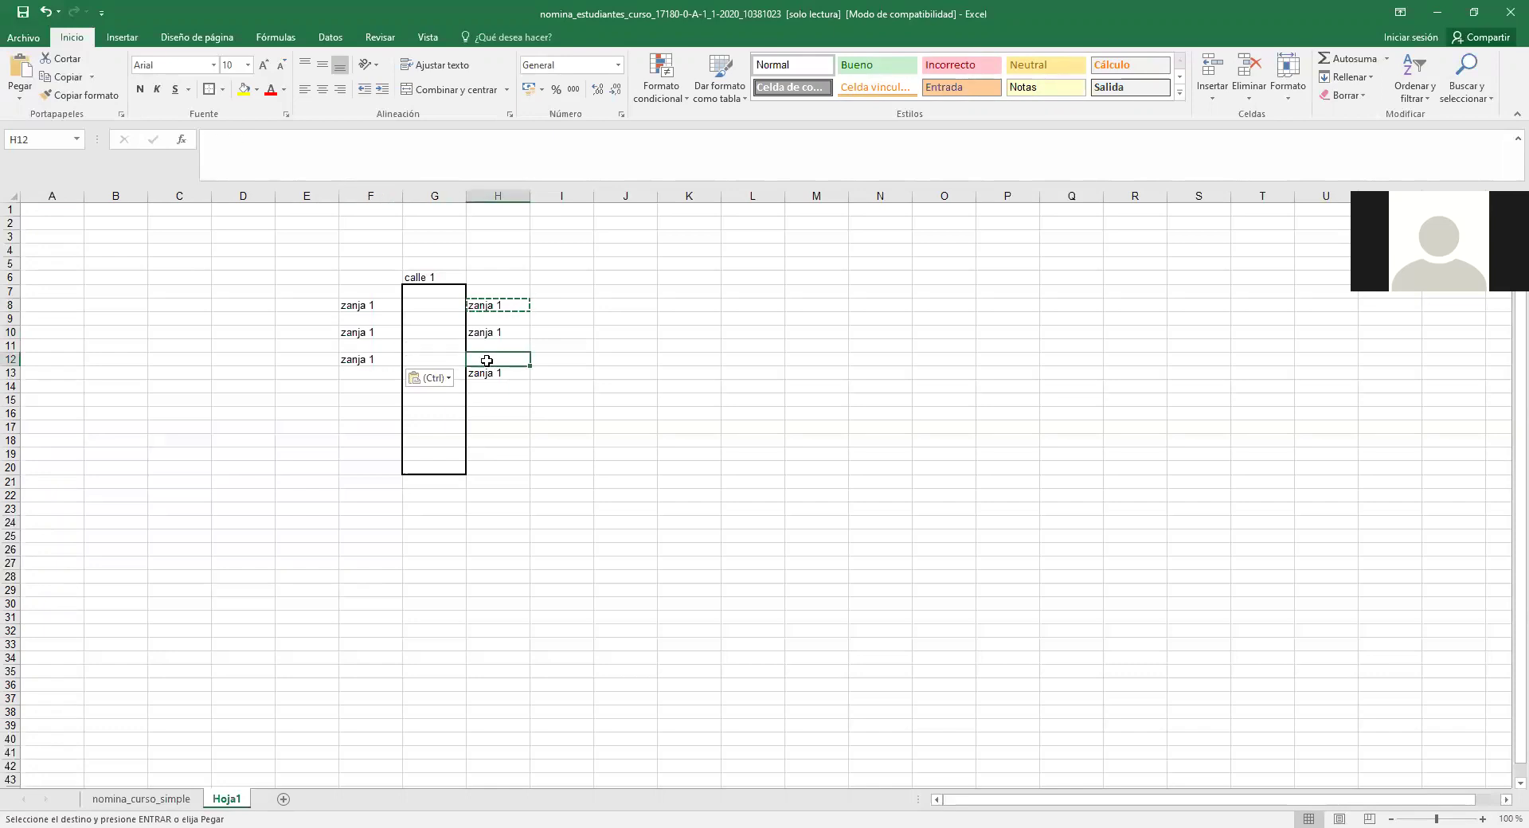
key("ctrl+v")
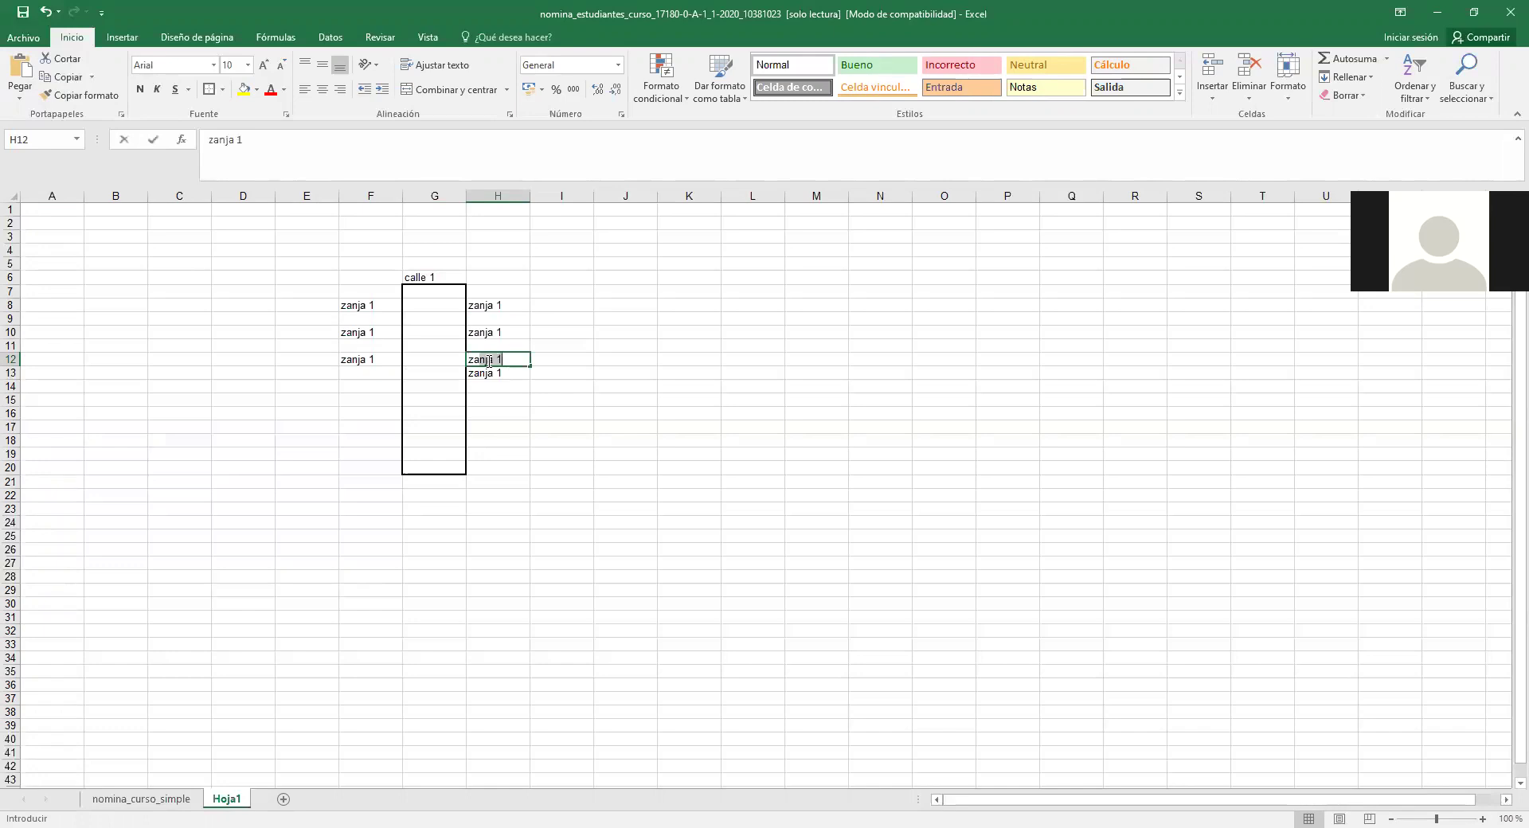
key("Return")
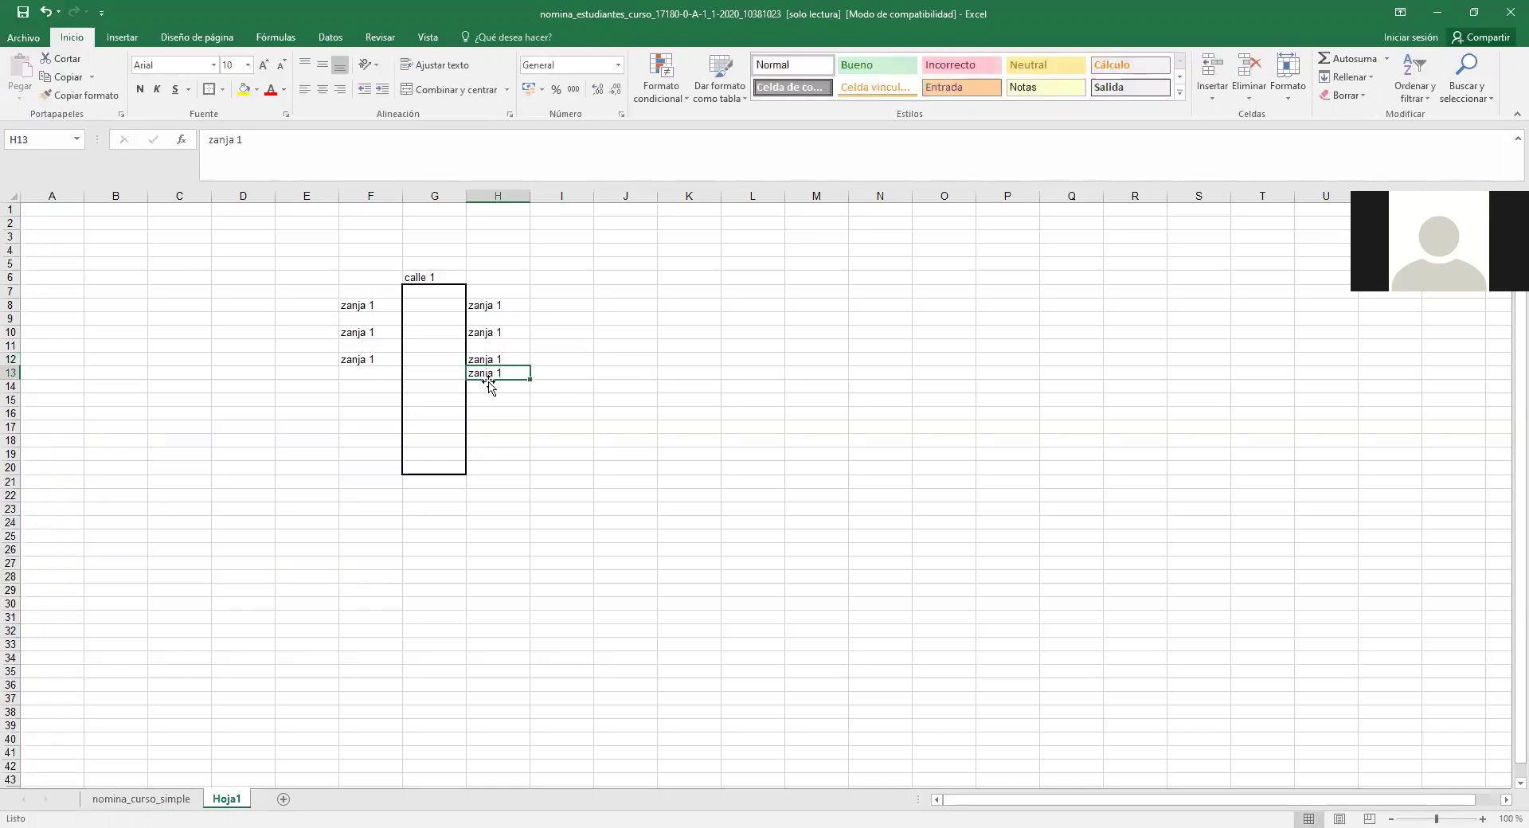
key("Delete")
Apply an outside border to each "zanja 1" cell in column F: F8, F10 and F12.
left_click(366, 309)
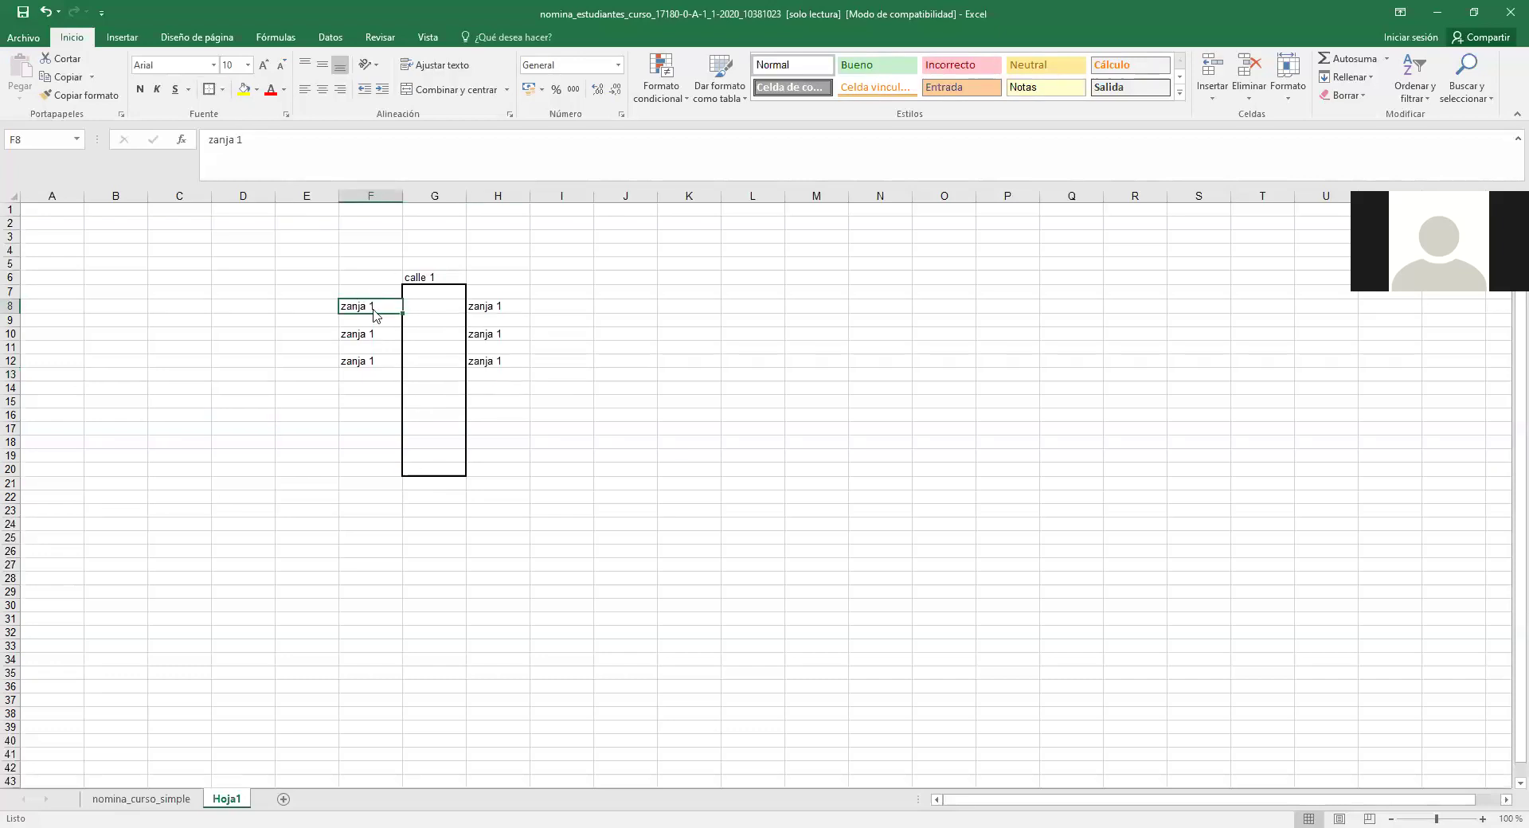
left_click(372, 341)
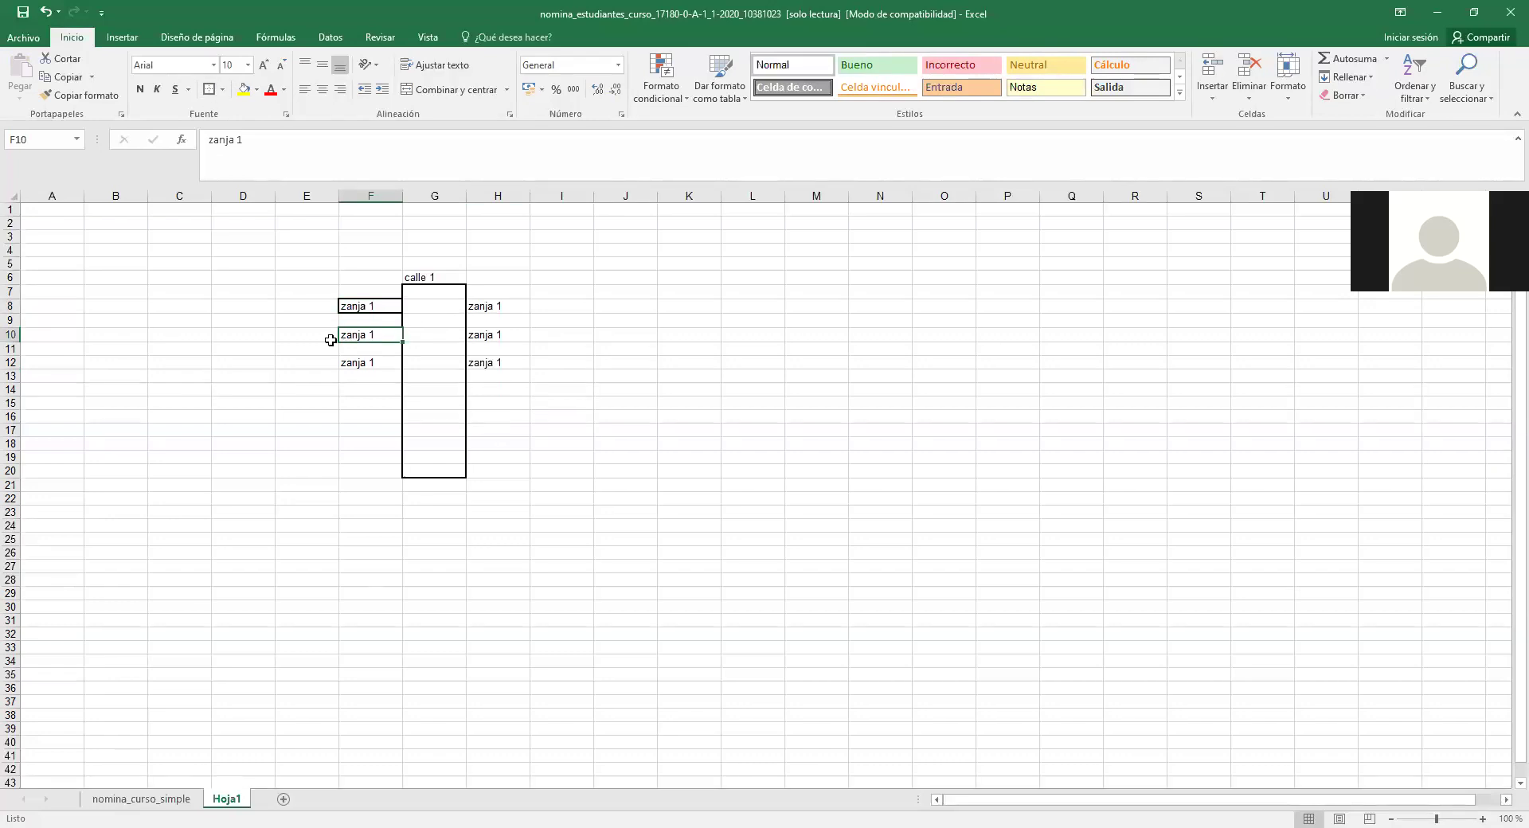
key("F4")
left_click(355, 363)
left_click(209, 90)
Apply the same outside border to each "zanja 1" cell in column H: H8, H10 and H12.
left_click(482, 306)
left_click(209, 86)
left_click(484, 335)
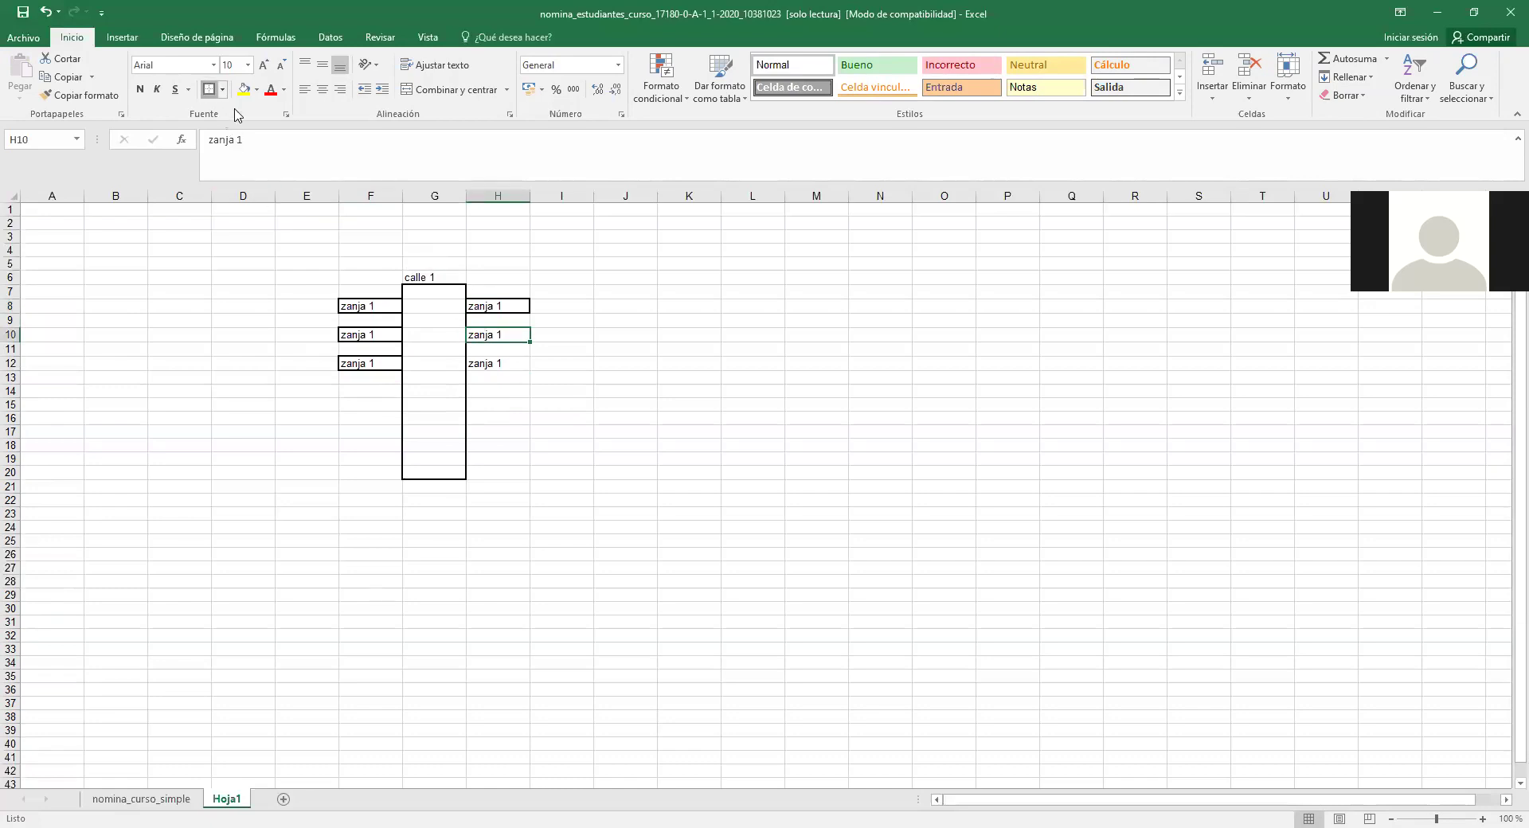
left_click(504, 376)
left_click(504, 360)
left_click(208, 88)
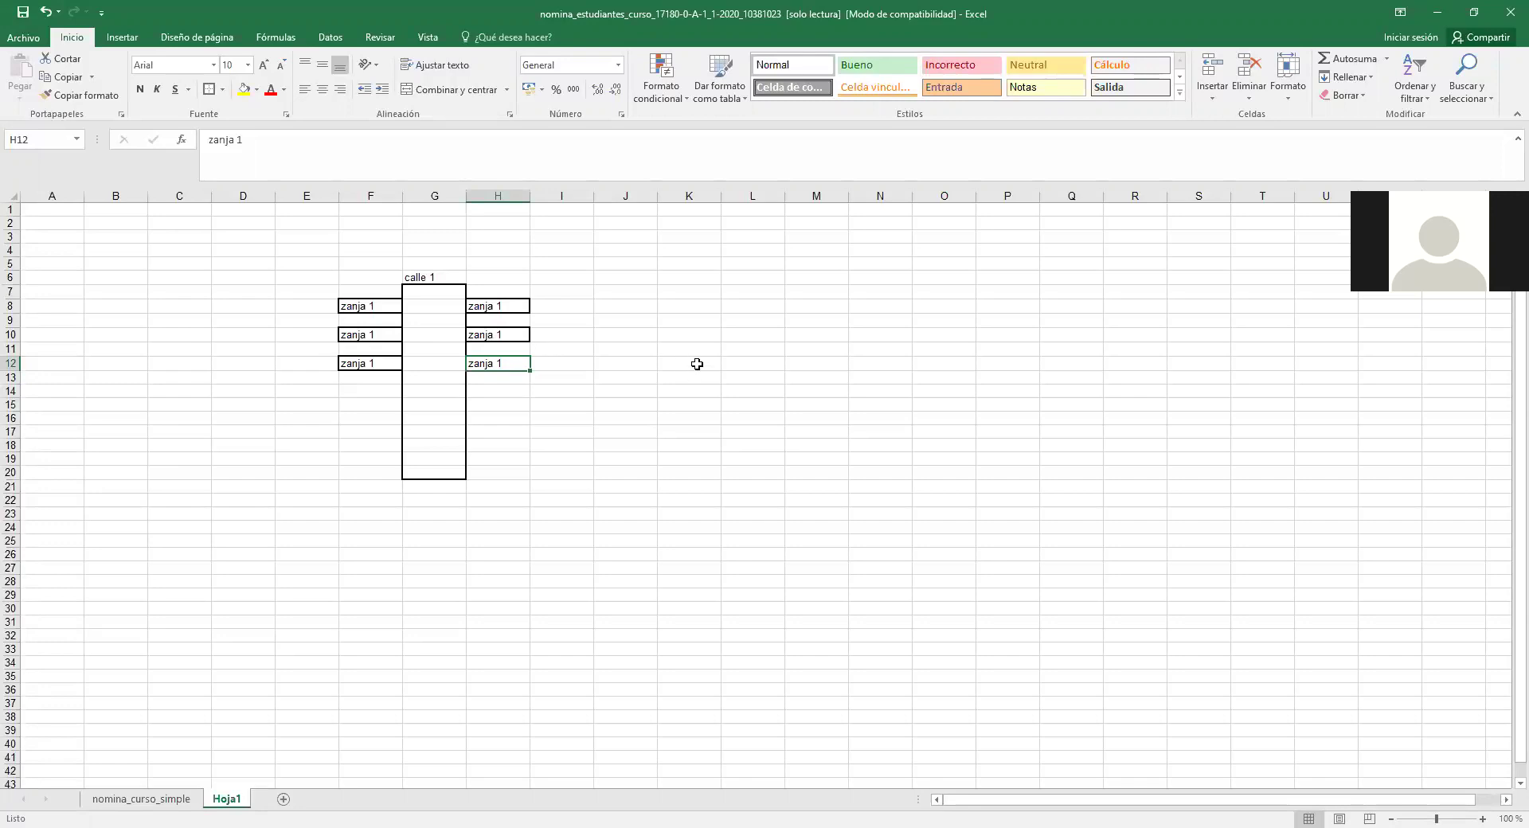
Change the label in H10 to "zanja 2" and the label in H12 to "zanja 3".
left_click(500, 333)
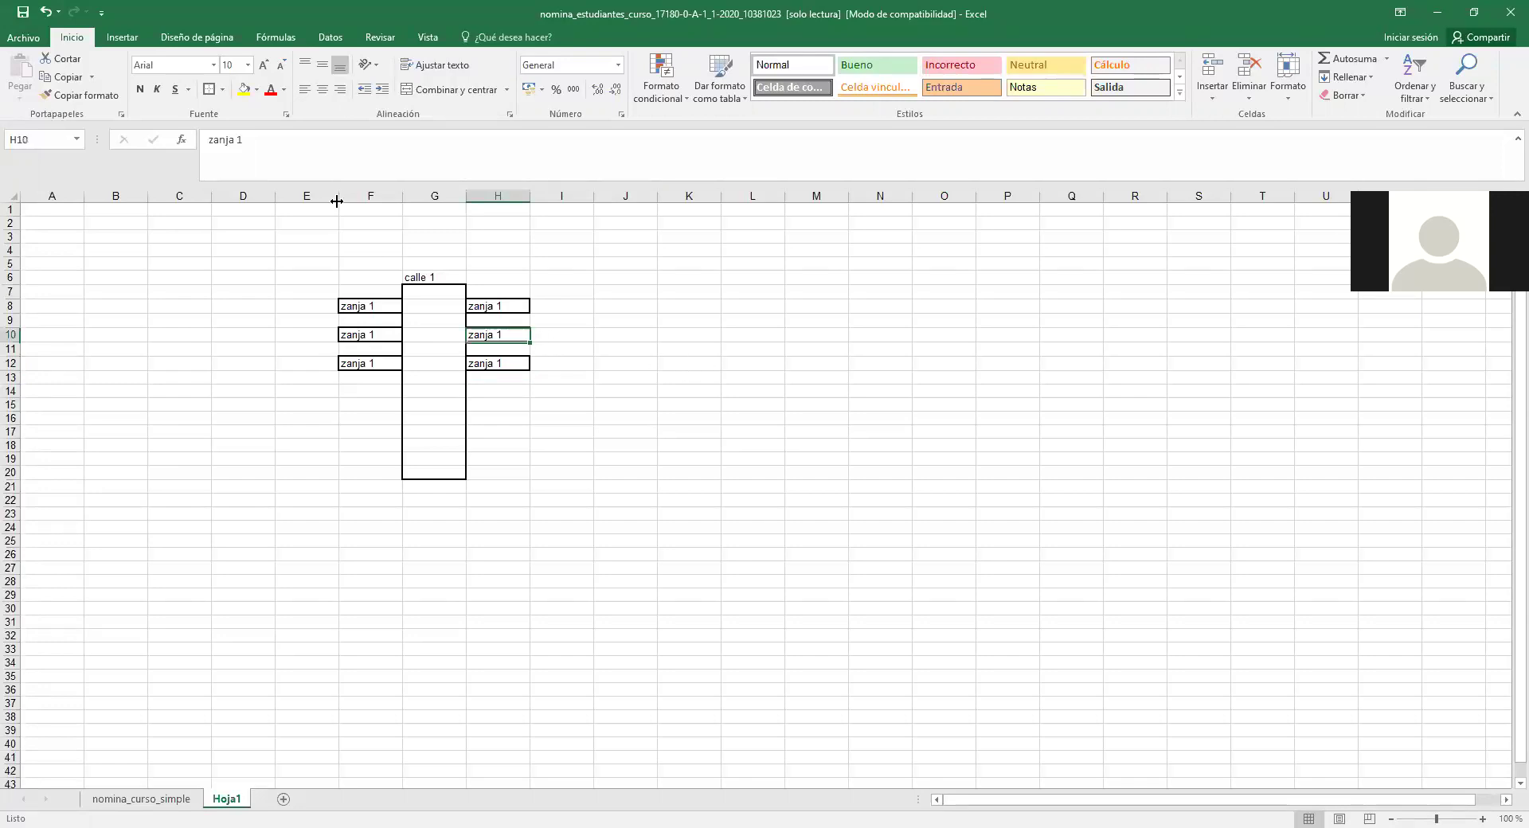
left_click(246, 137)
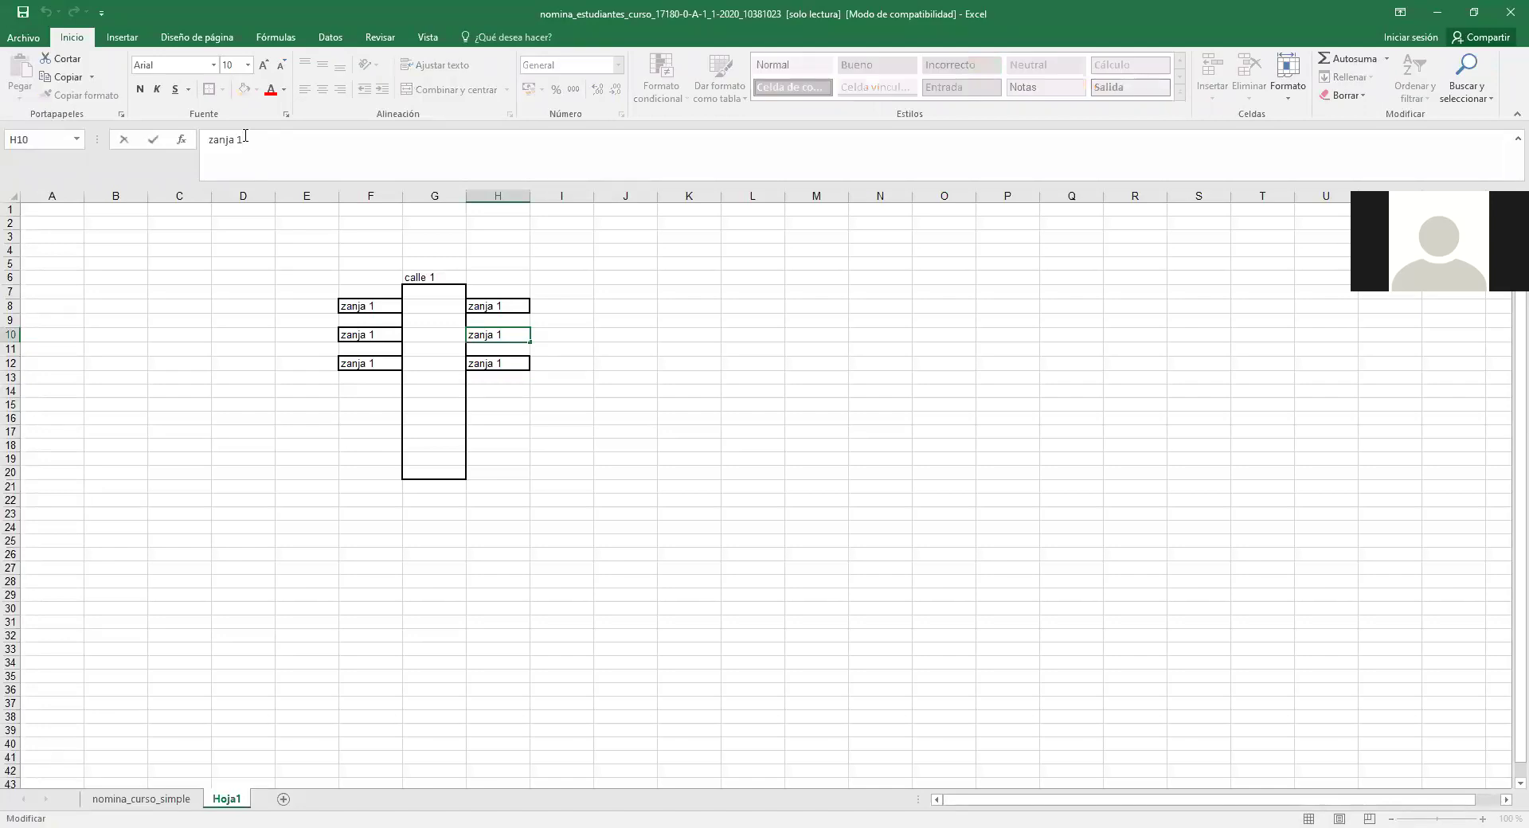
key("Return")
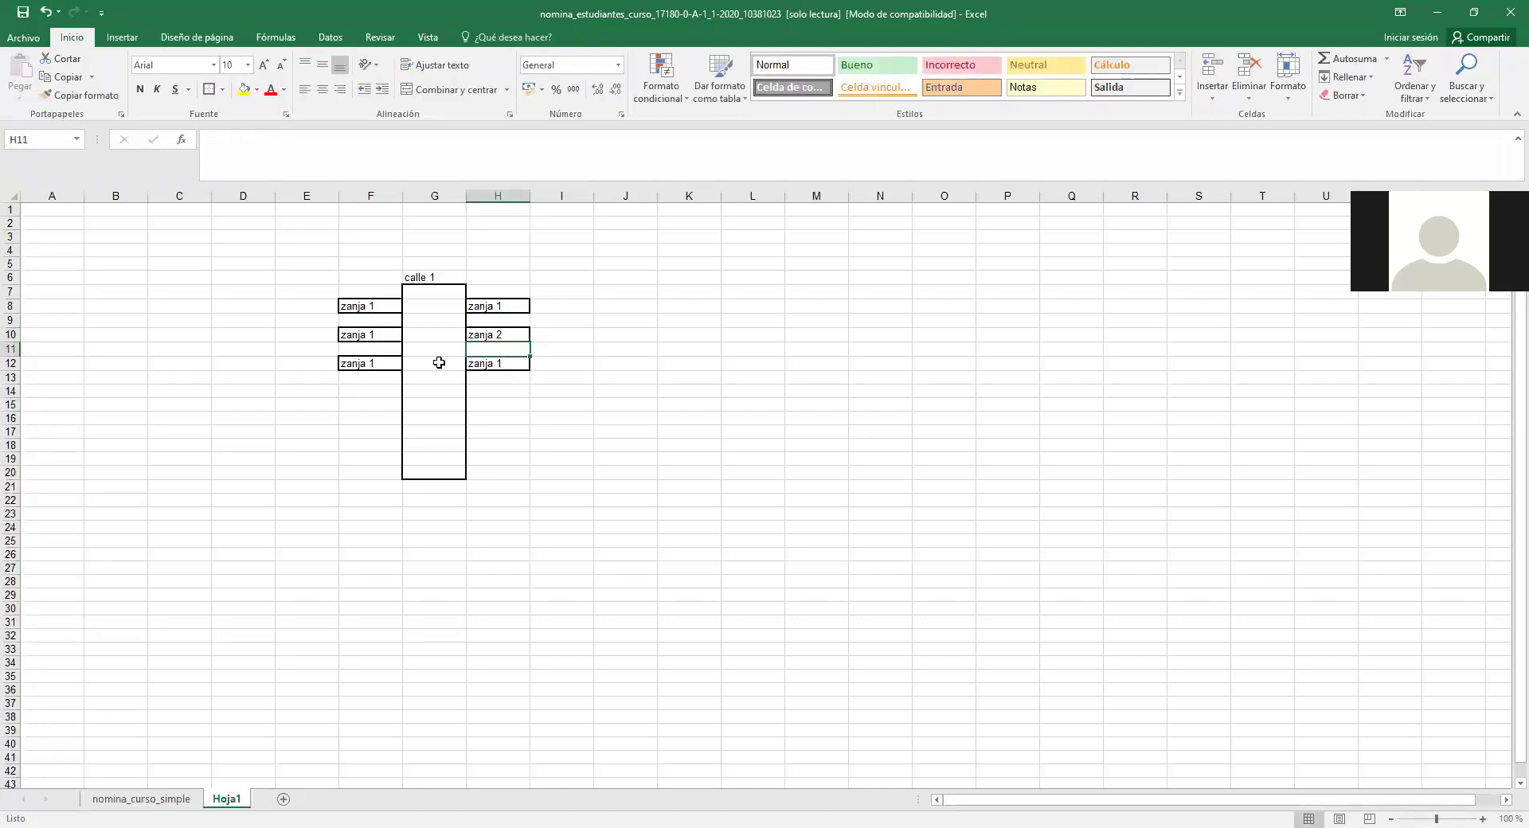
left_click(489, 364)
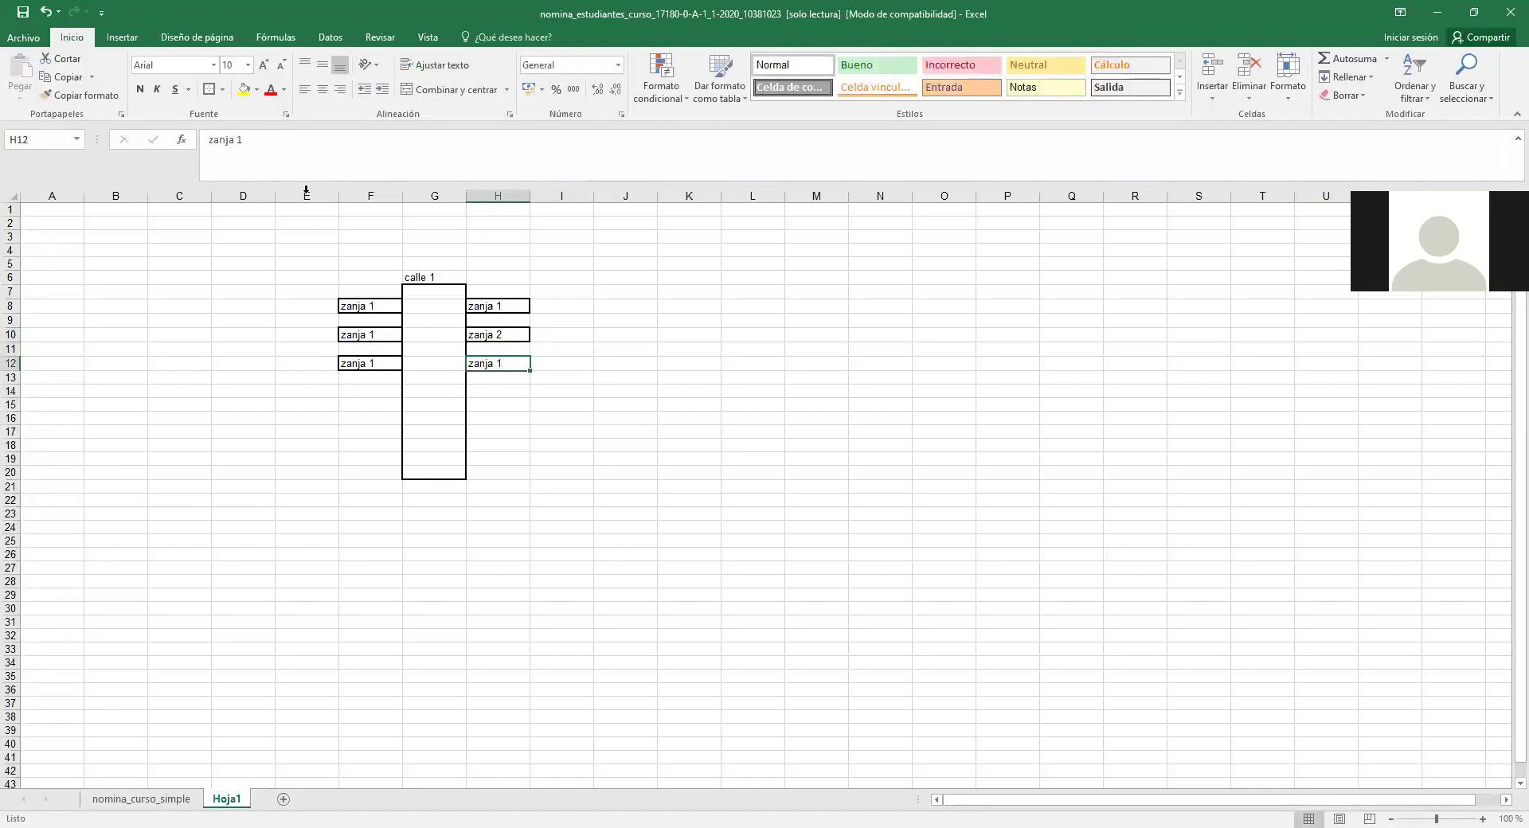
left_click(247, 145)
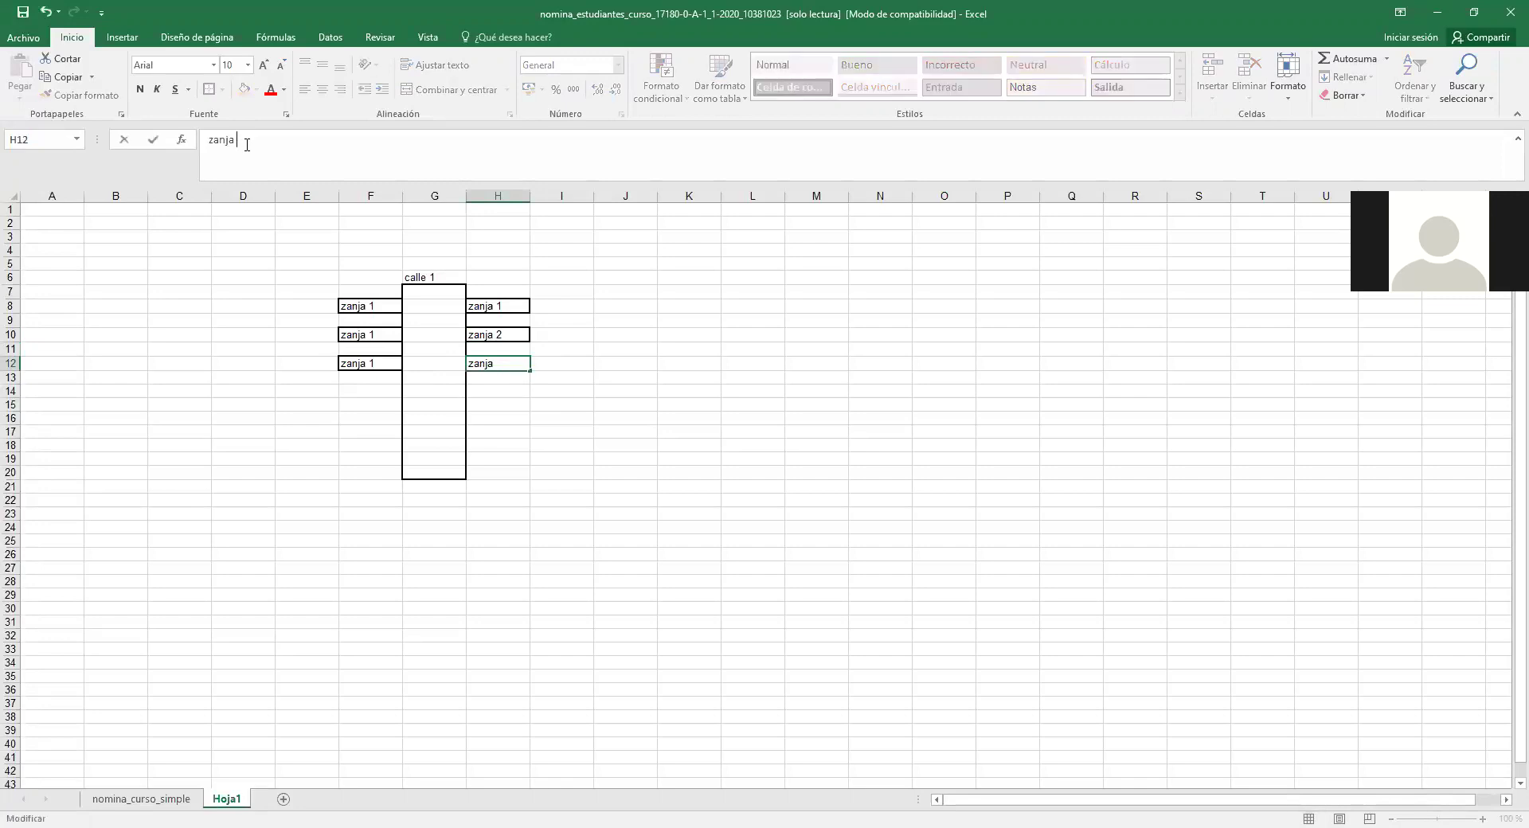
key("Return")
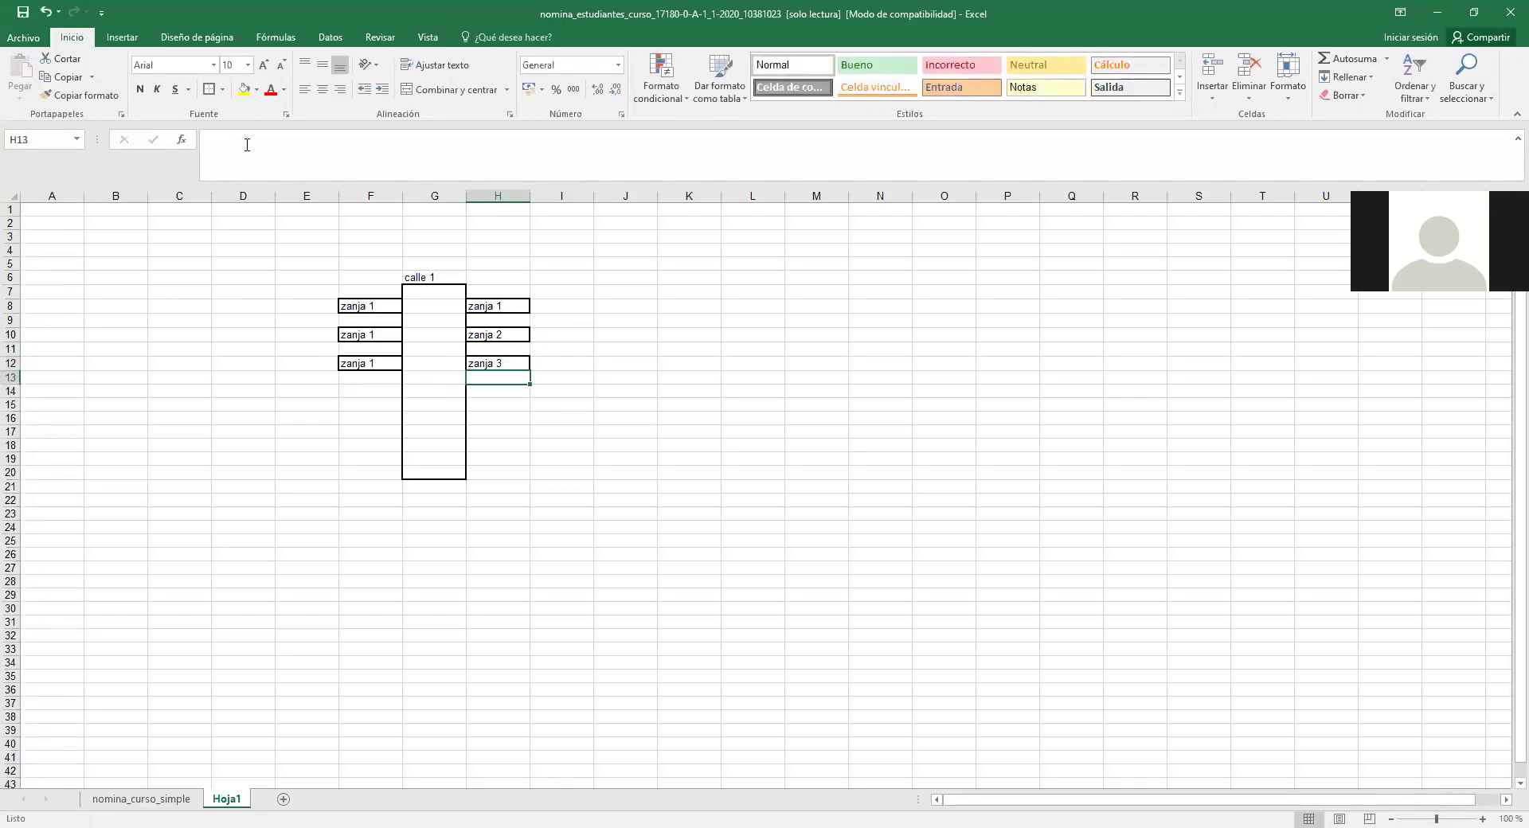
Draw an outside border around cells I7:I20 and enter the label "calle 2" in I6.
left_click(570, 404)
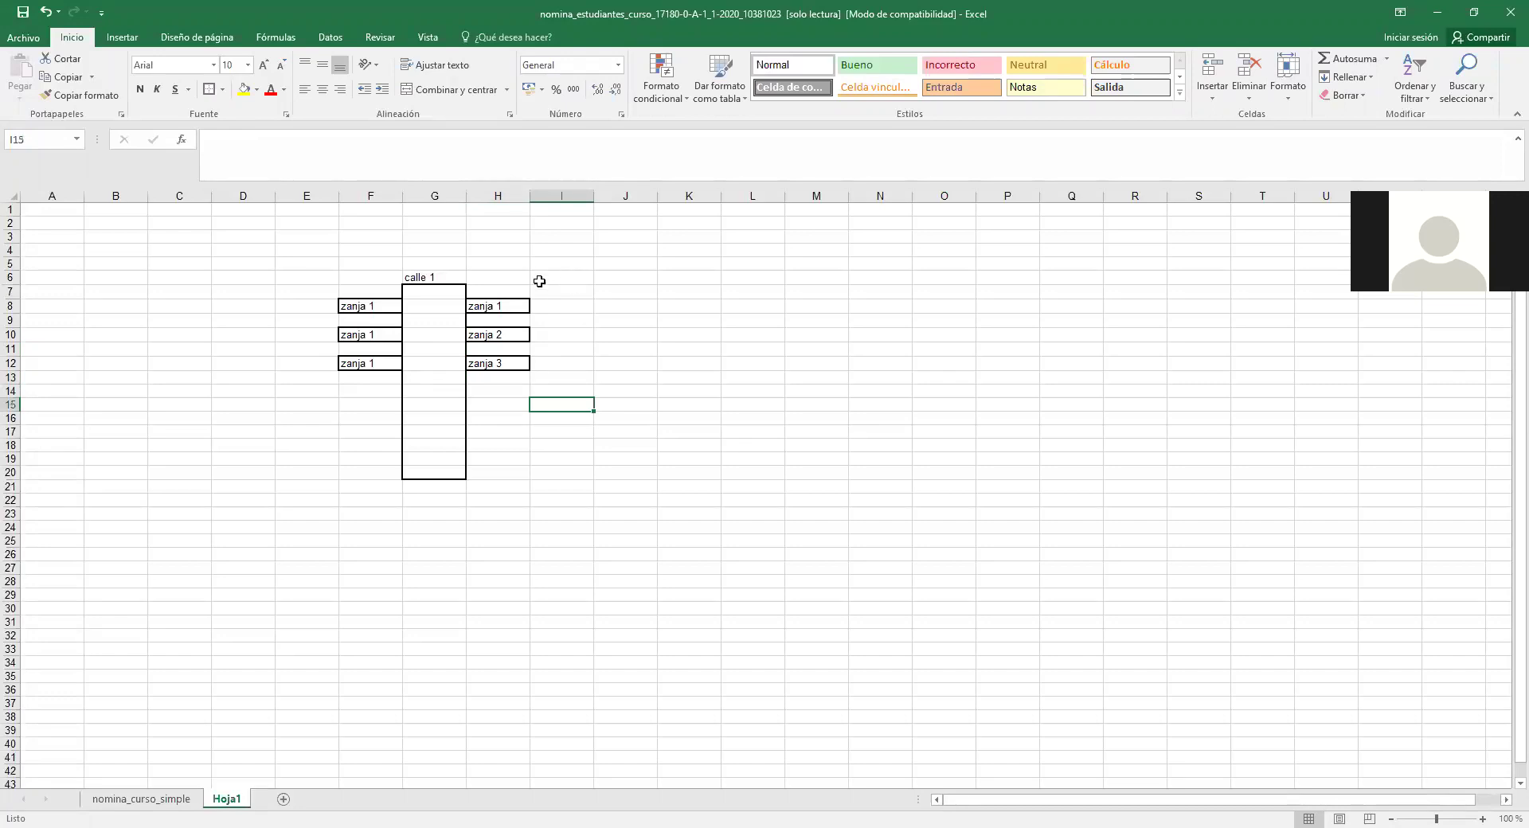
left_click_drag(539, 292, 545, 472)
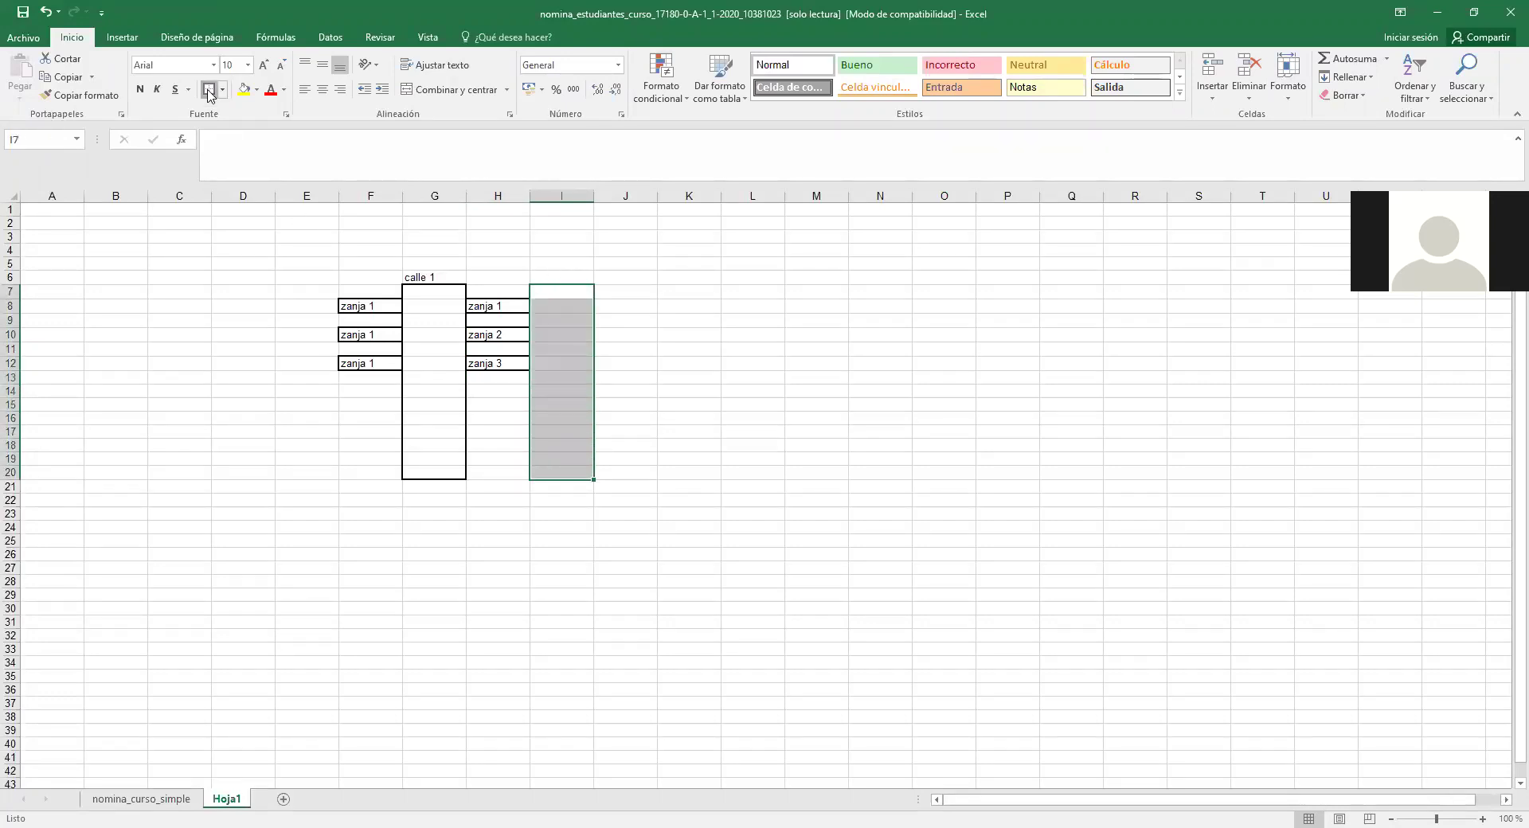
left_click(557, 274)
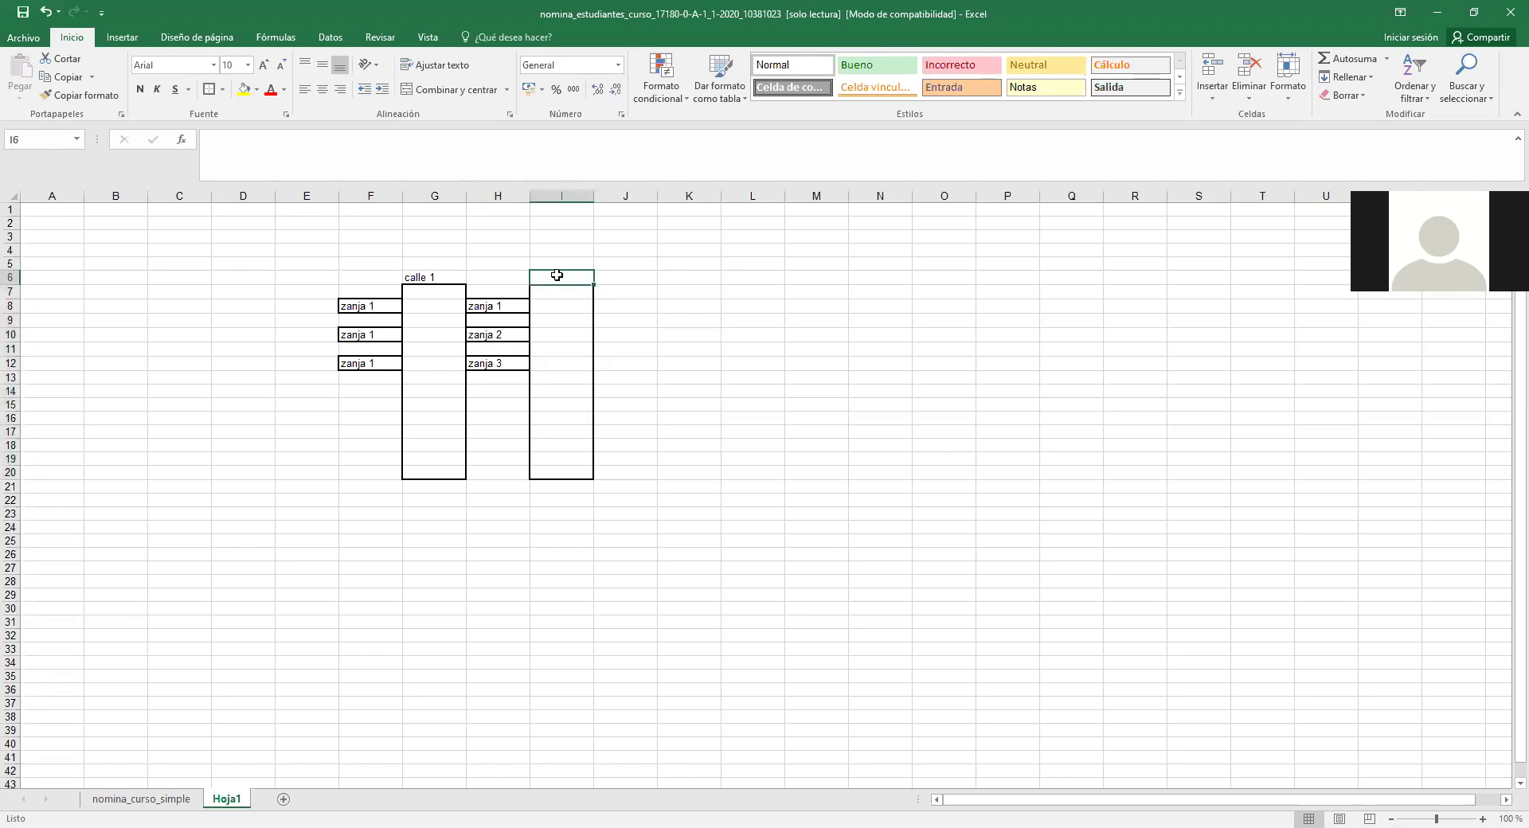
type("calle 2")
key("Return")
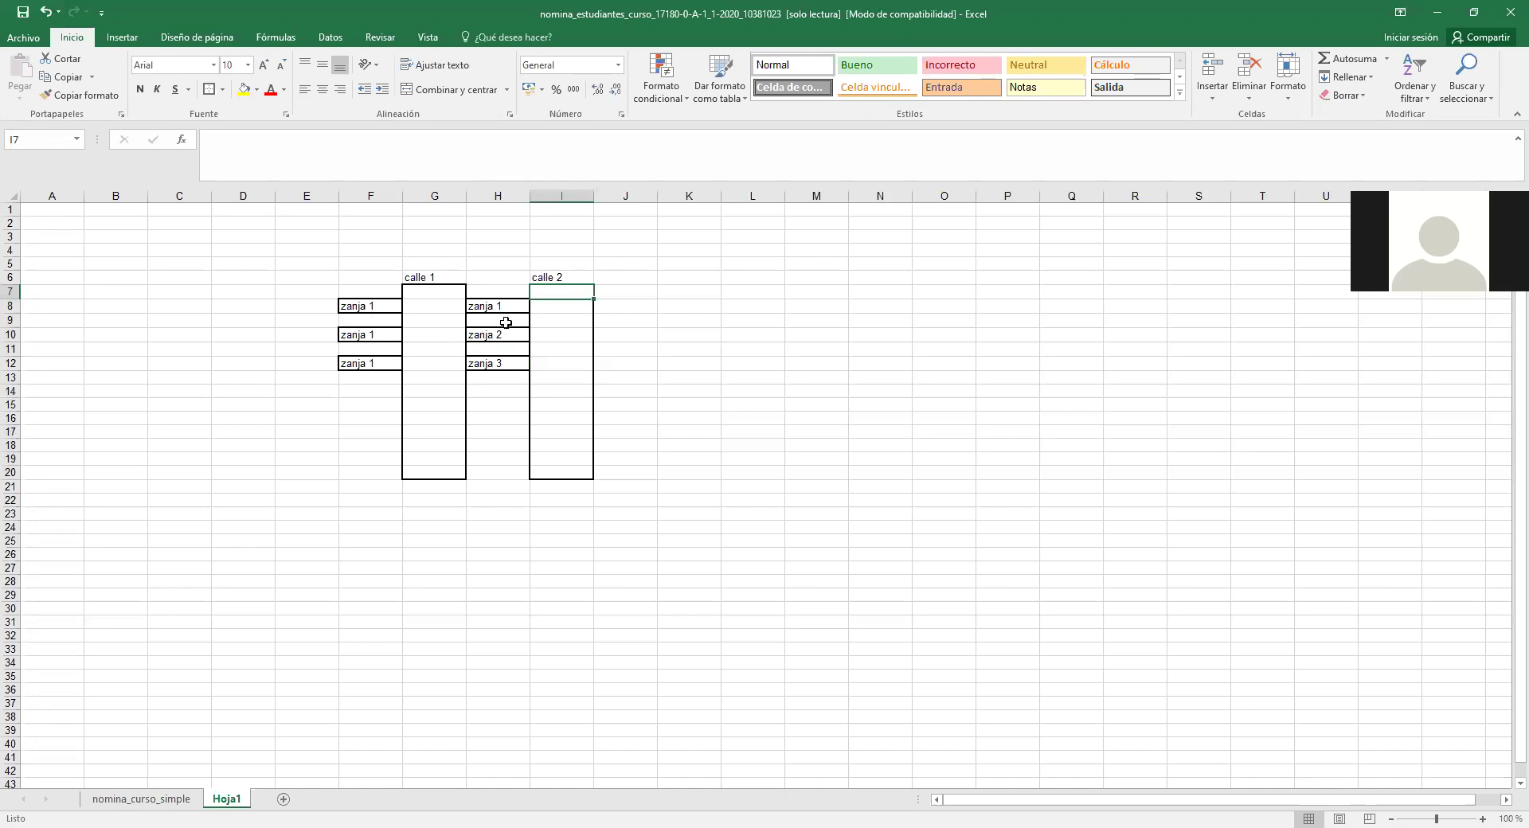
left_click(516, 262)
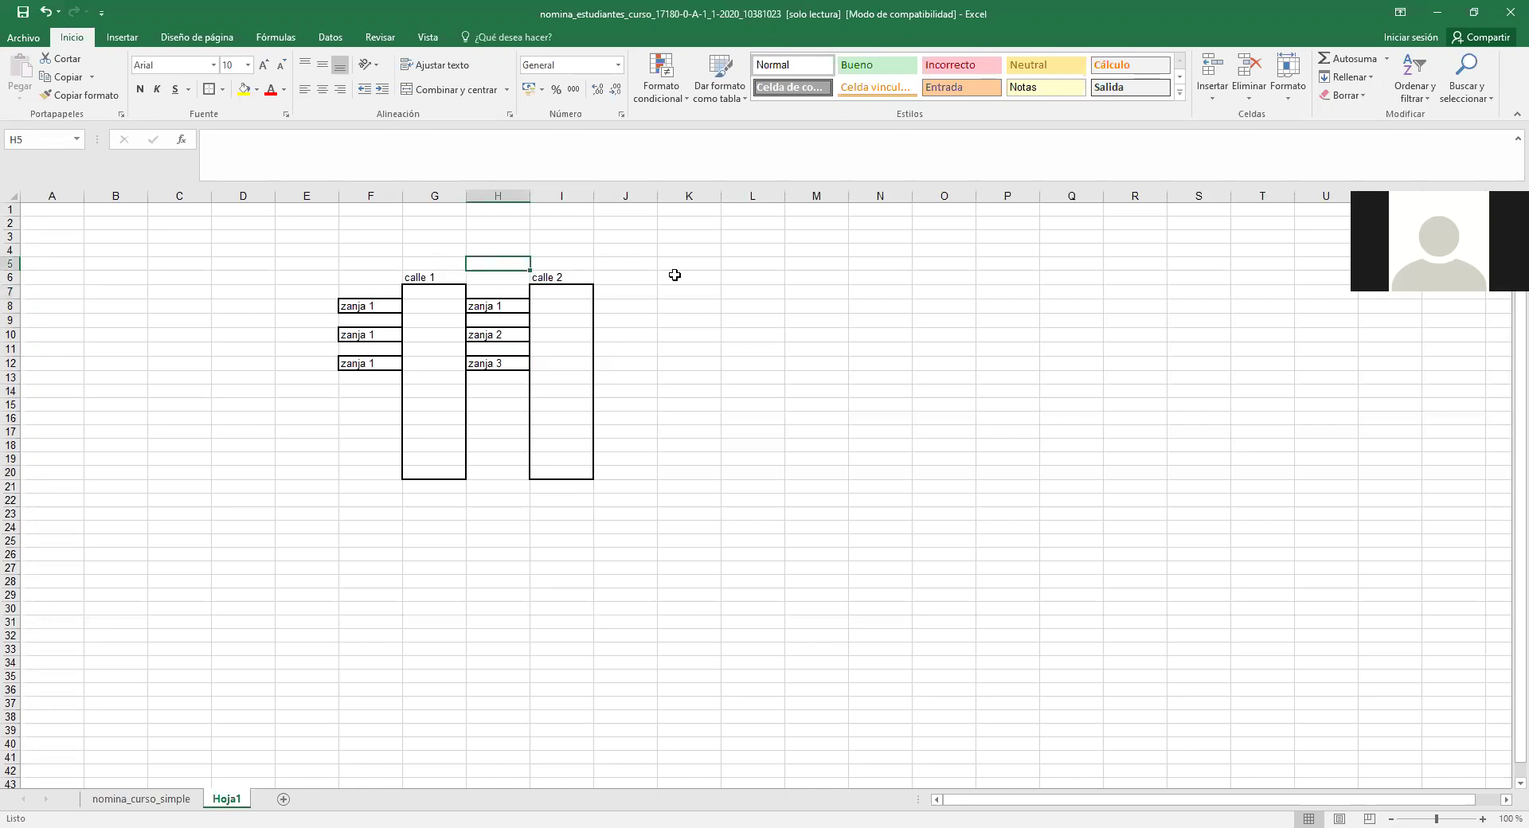